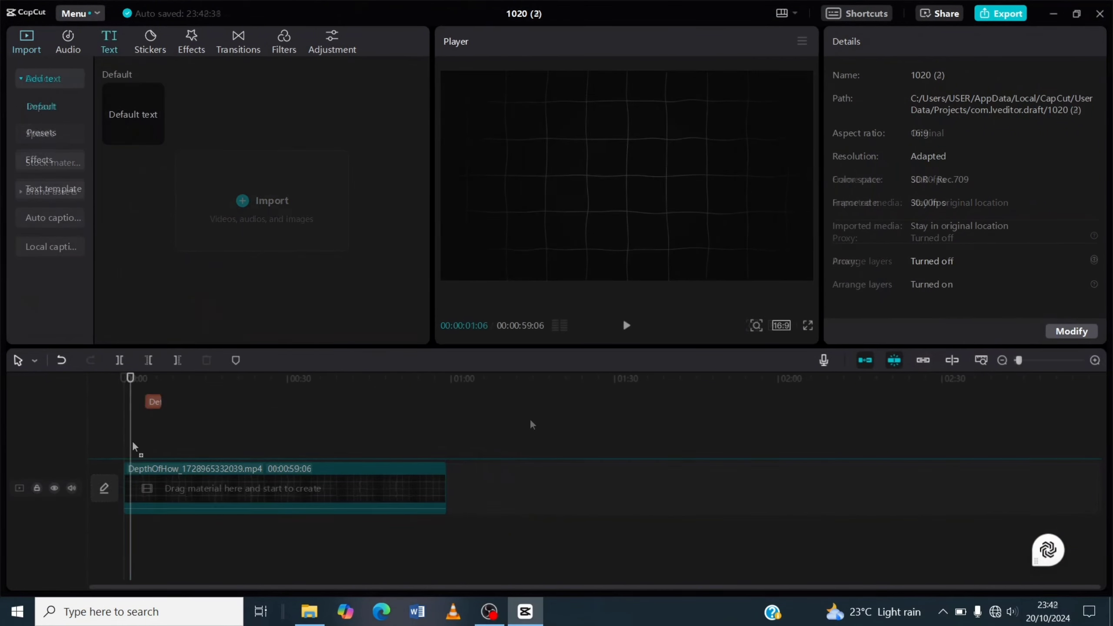
# Place a default text clip above the grid background video and extend it to the video's full length
pyautogui.moveTo(133, 447); pyautogui.dragTo(133, 449)
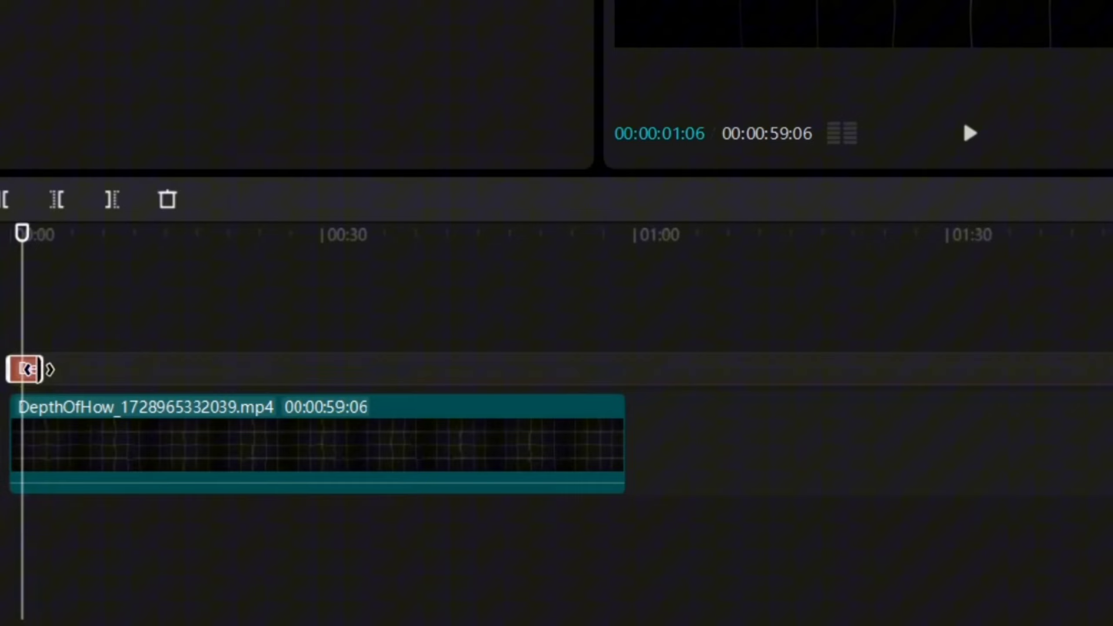
pyautogui.moveTo(43, 369); pyautogui.dragTo(625, 395)
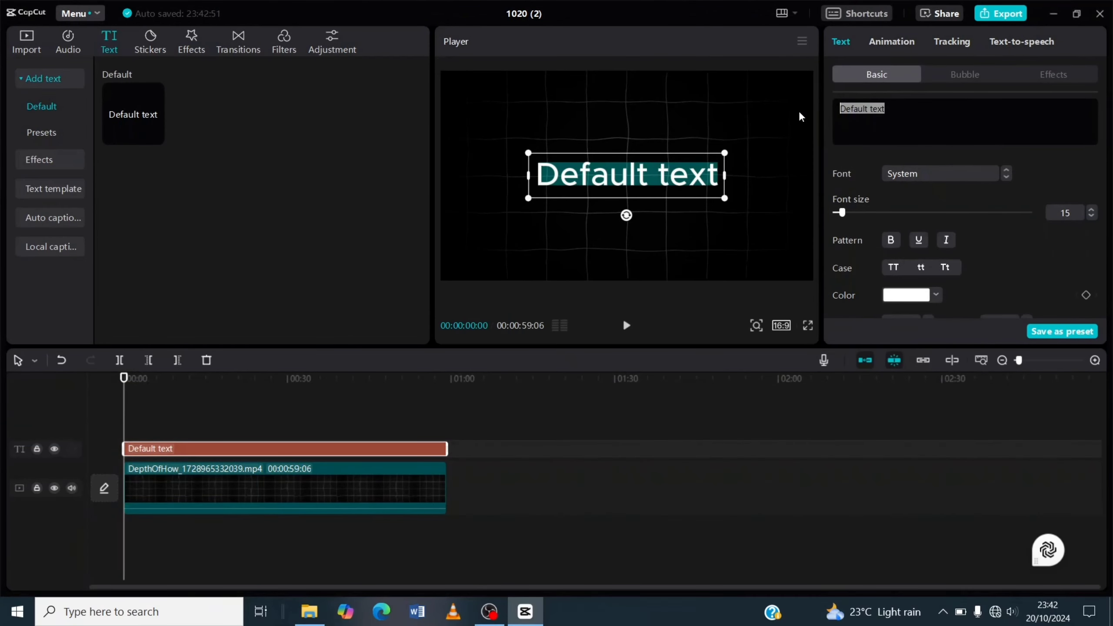
# Replace the default text with a row of underscores that forms one long horizontal line
pyautogui.write('_____')
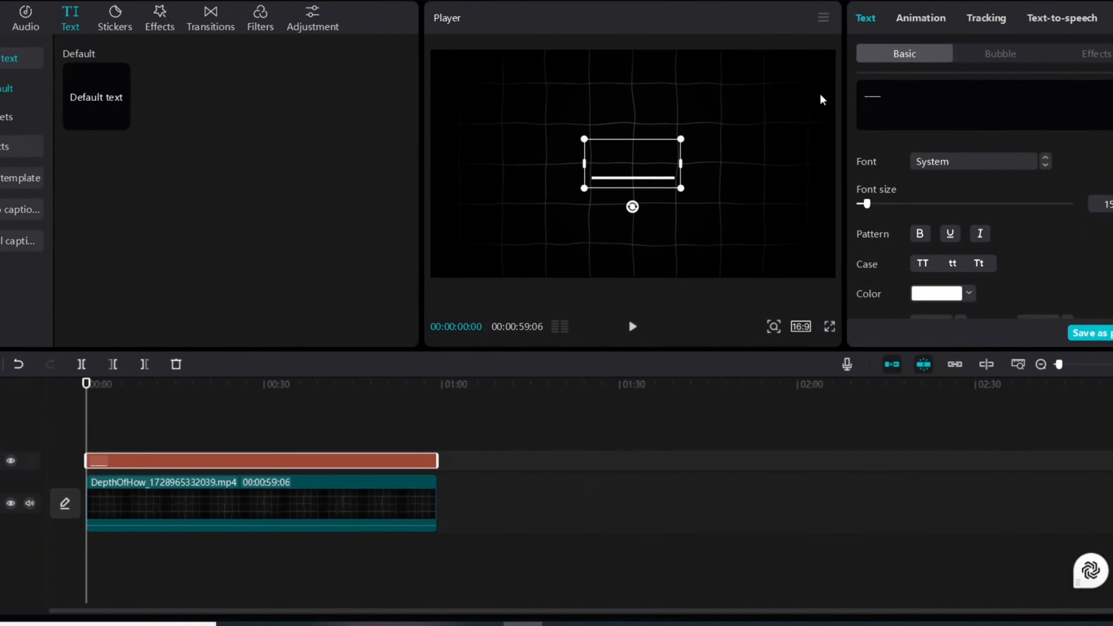
pyautogui.write('______')
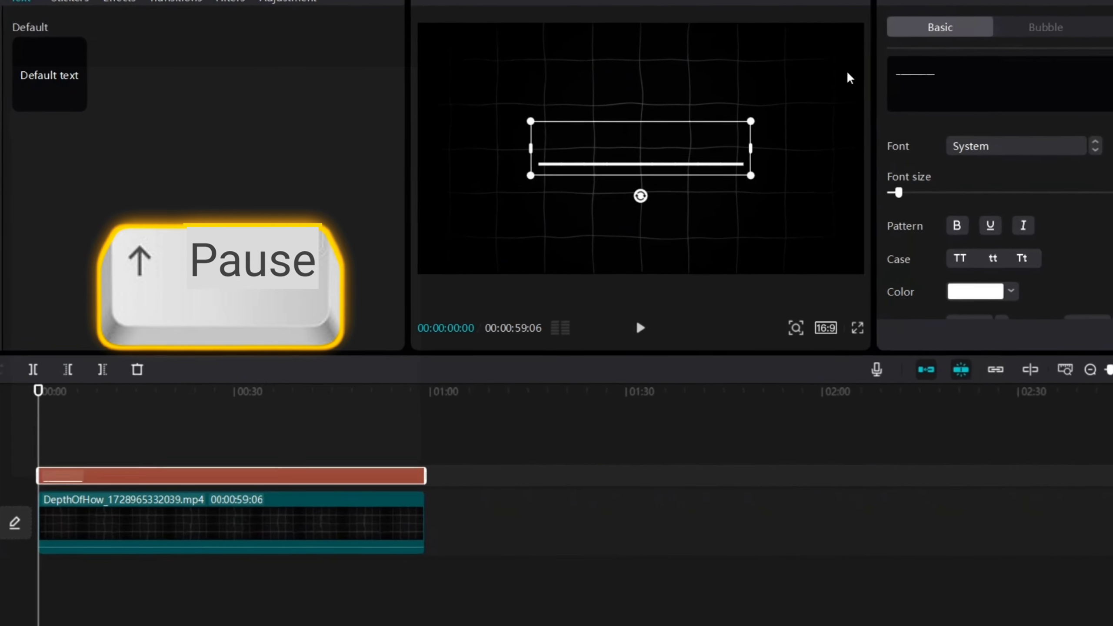
pyautogui.write('__')
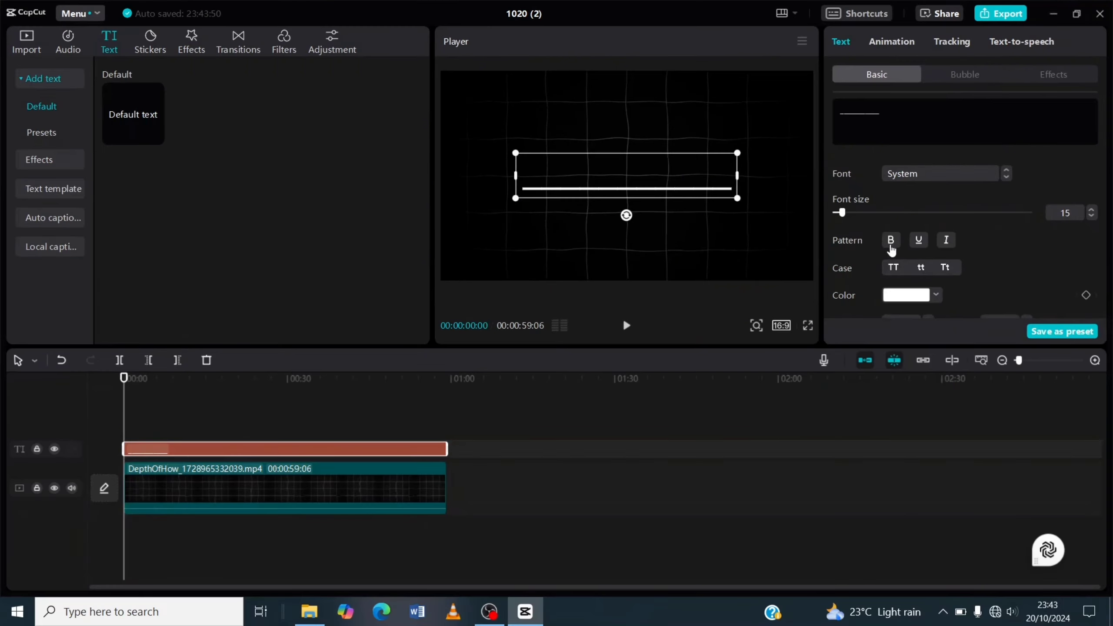
# Change the underscore line's text color from the color picker to amber yellow
pyautogui.click(954, 369)
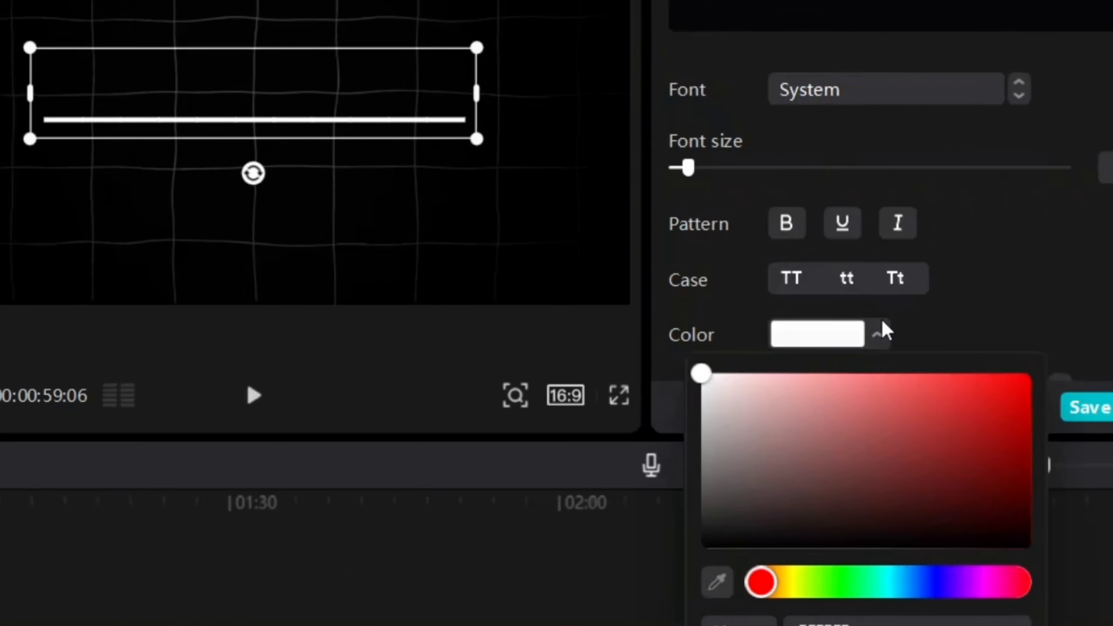
pyautogui.click(785, 585)
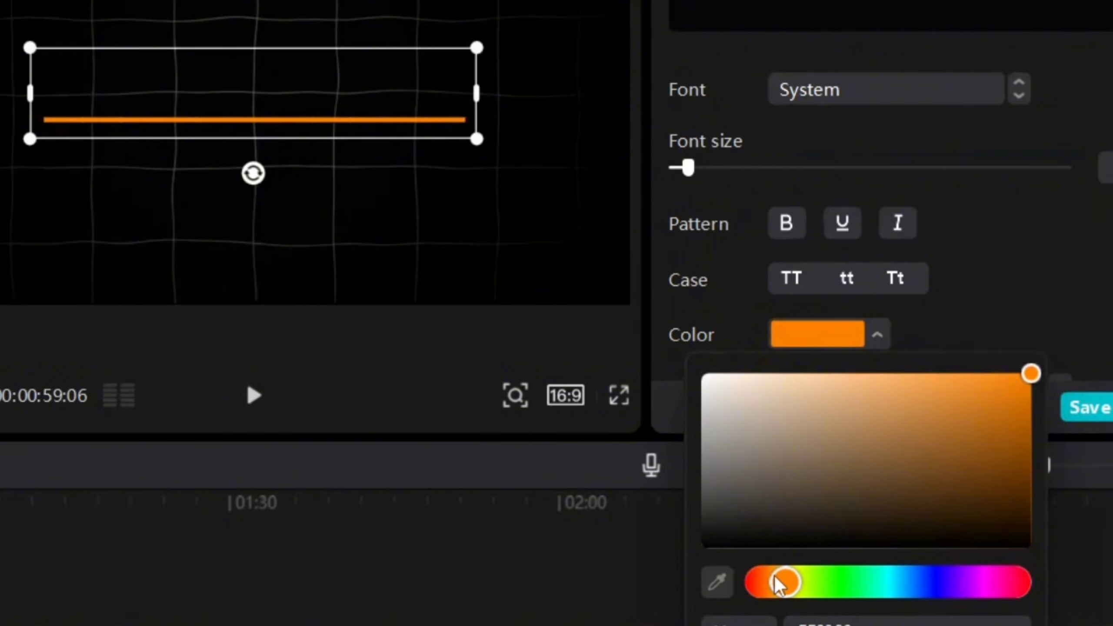
pyautogui.moveTo(775, 577); pyautogui.dragTo(799, 595)
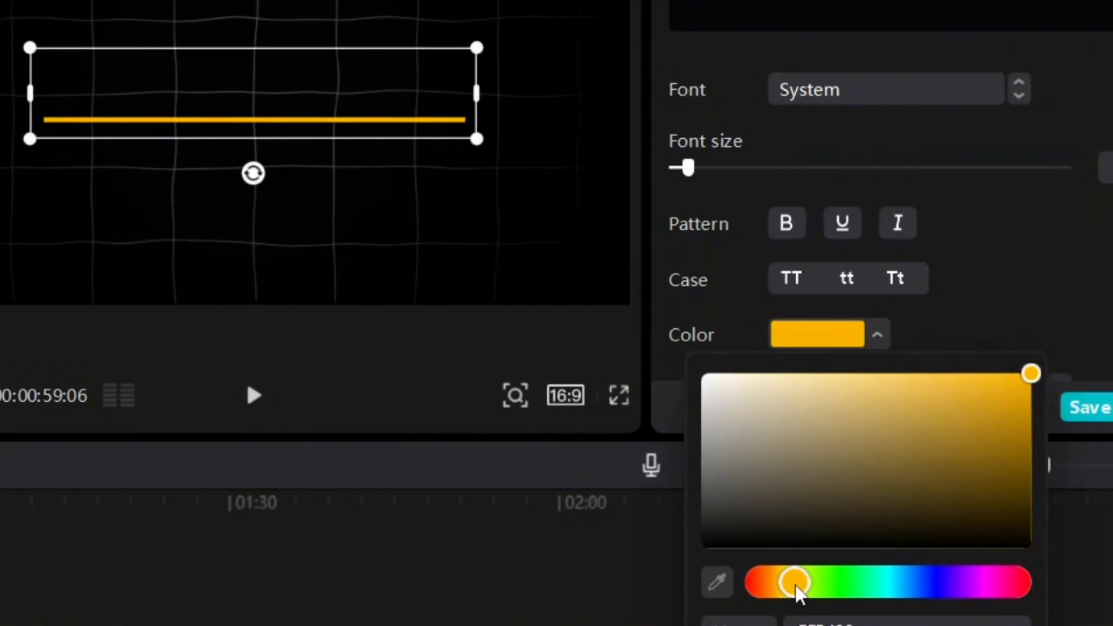
pyautogui.click(1102, 294)
# Enable Glow on the line text in amber, with intensity 53 and range 81
pyautogui.scroll(-10, 1102, 294)
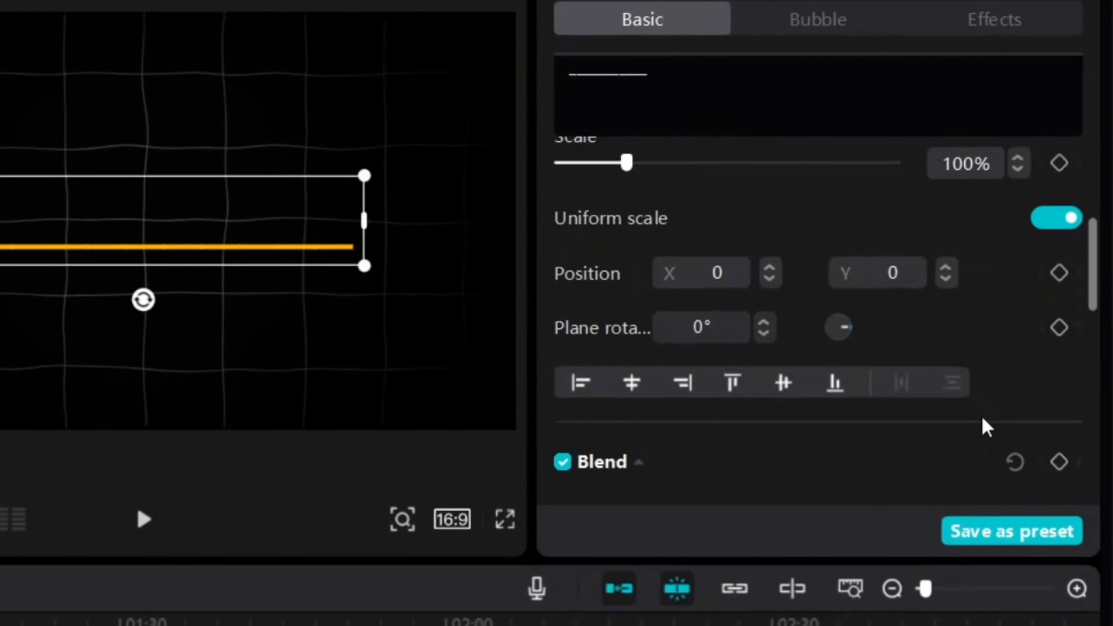
pyautogui.click(567, 306)
pyautogui.scroll(-3, 732, 372)
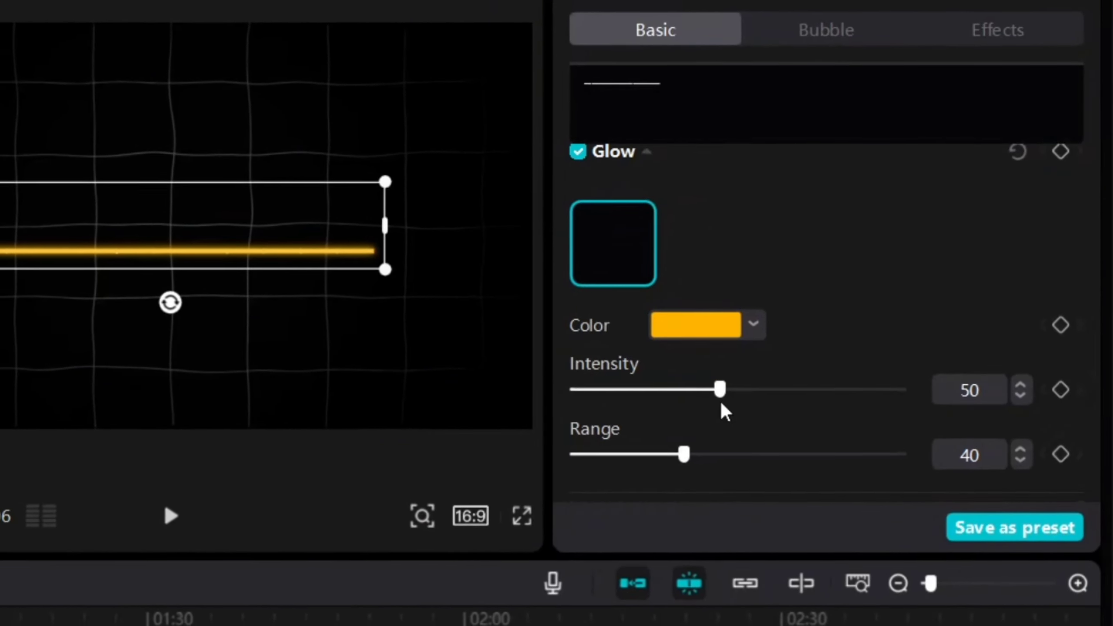
pyautogui.moveTo(724, 406); pyautogui.dragTo(760, 402)
pyautogui.moveTo(691, 460); pyautogui.dragTo(839, 462)
pyautogui.moveTo(778, 389); pyautogui.dragTo(750, 390)
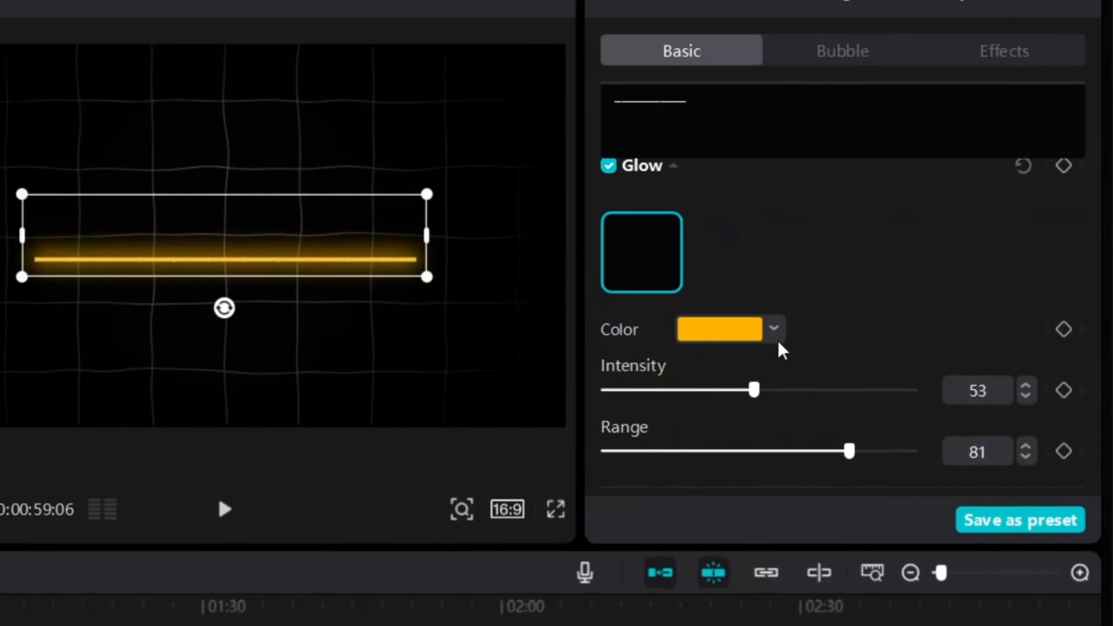
pyautogui.click(766, 327)
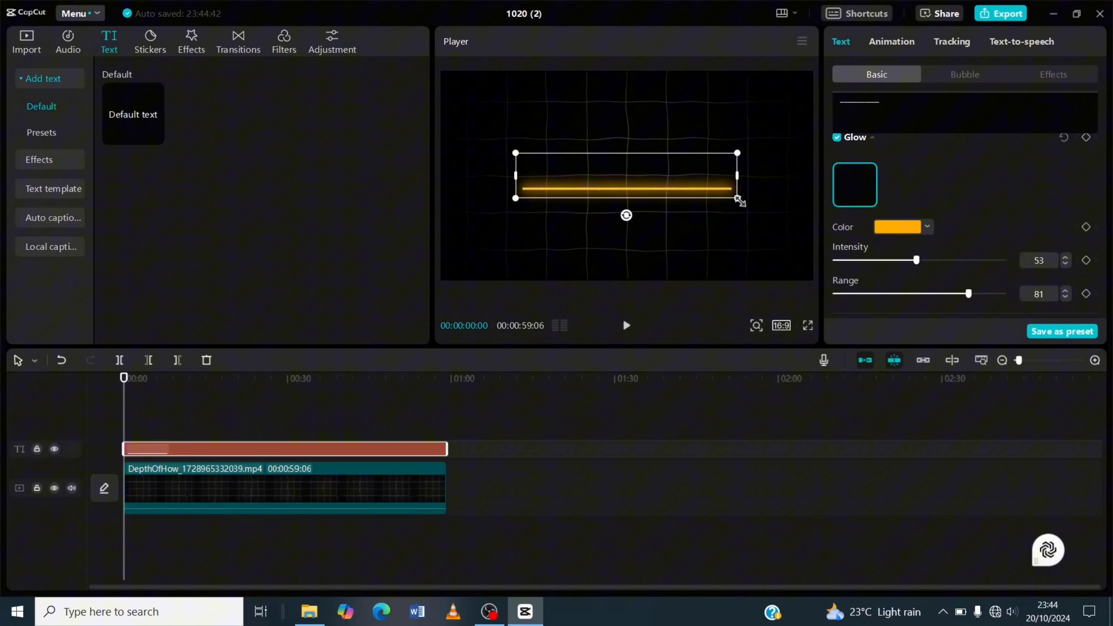
# Enlarge the glowing line and lower it in the frame, and convert its text clip into a compound clip
pyautogui.moveTo(740, 200); pyautogui.dragTo(785, 228)
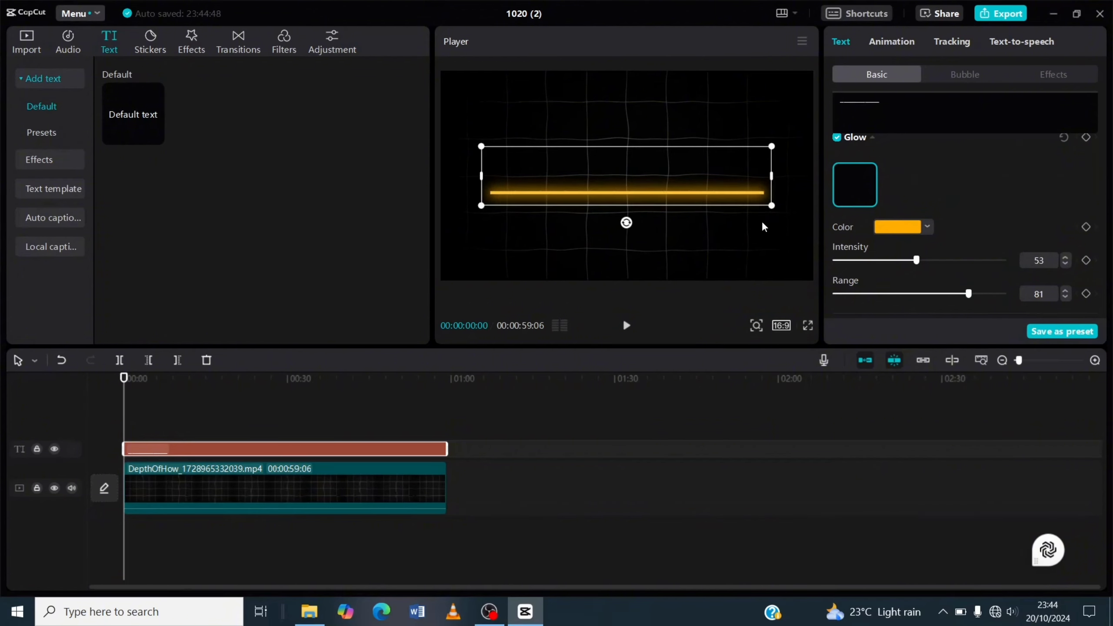
pyautogui.moveTo(696, 193); pyautogui.dragTo(696, 213)
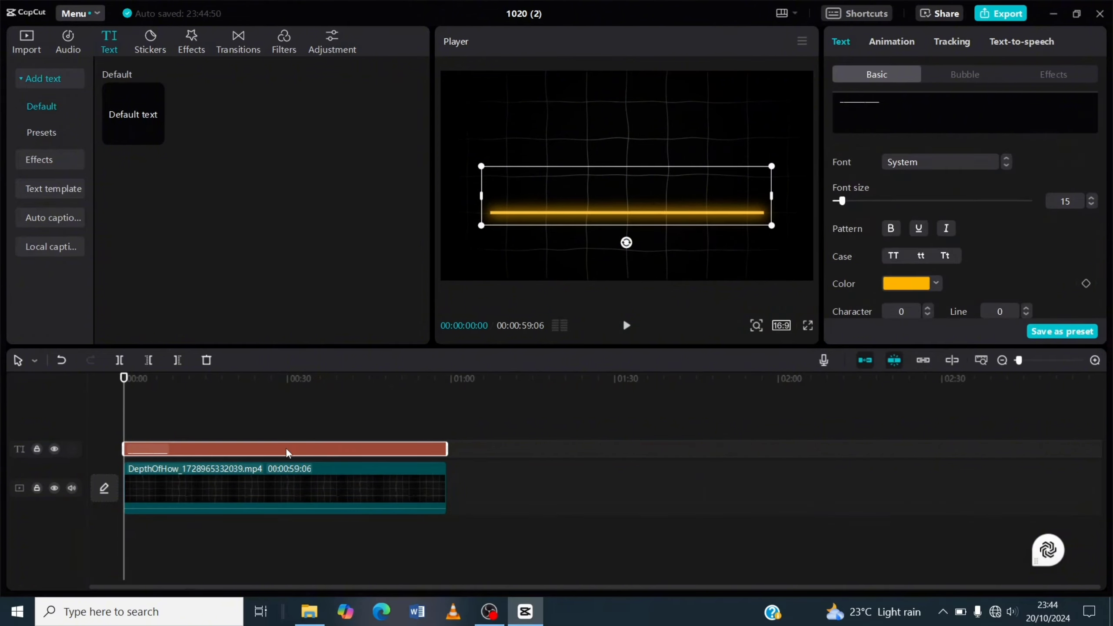
pyautogui.rightClick(288, 452)
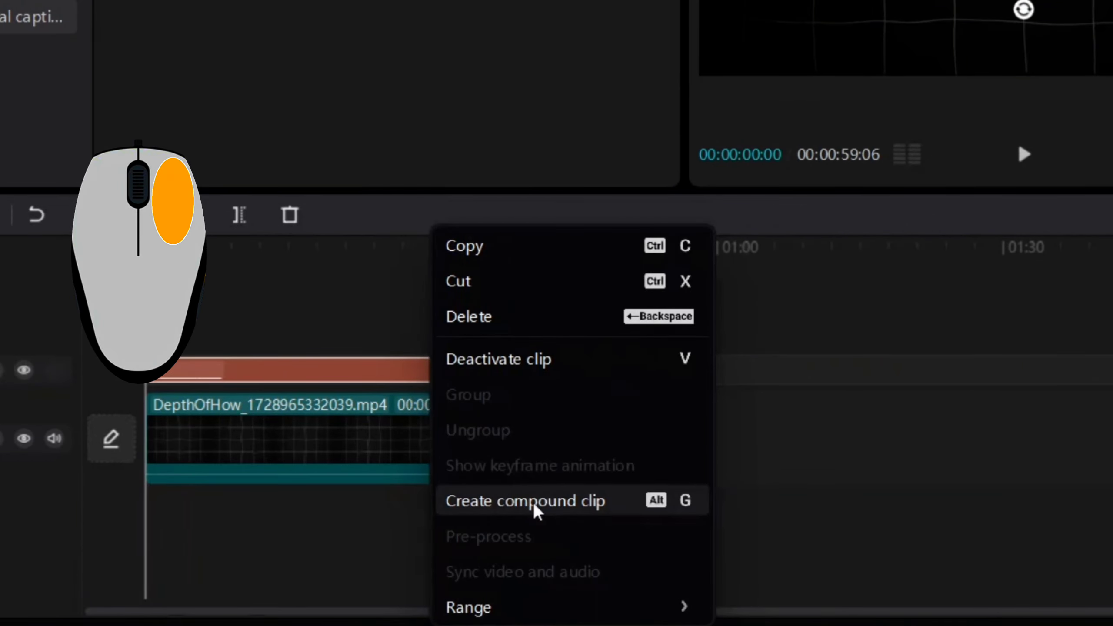
pyautogui.click(345, 528)
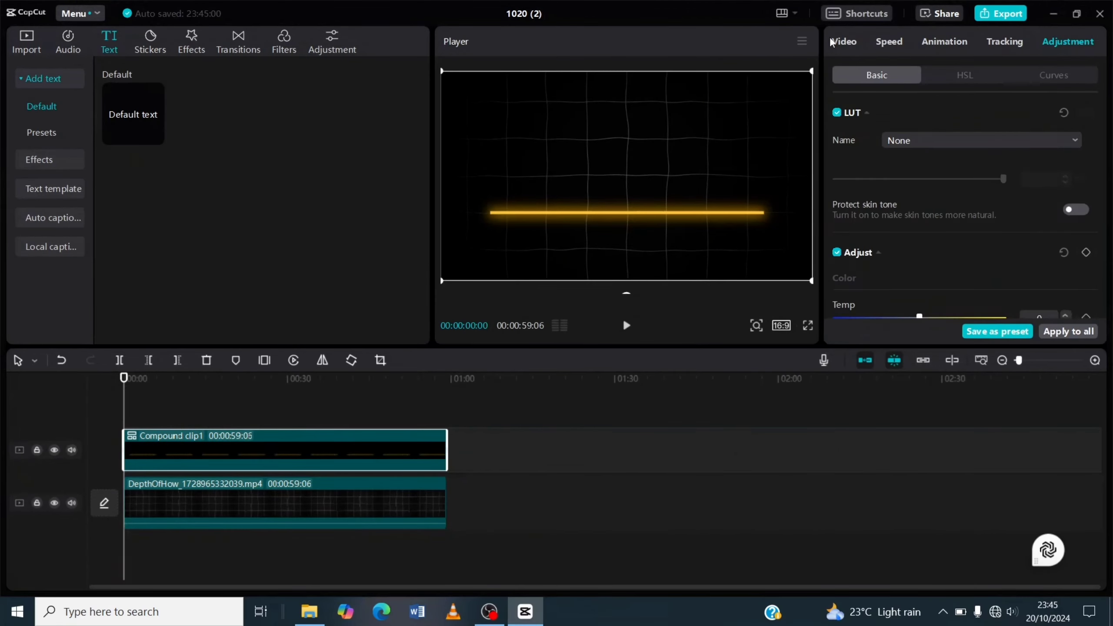
# Apply a Horizontal mask to the compound clip, rotated -90° and placed at X -735, Y 30, just before the line's start
pyautogui.click(833, 41)
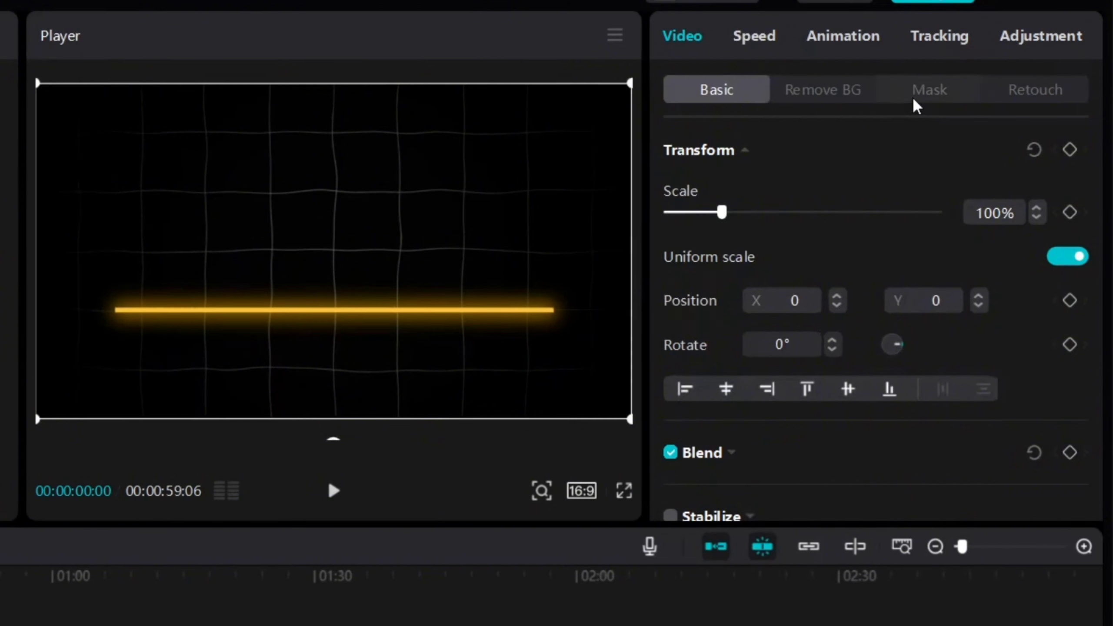
pyautogui.click(998, 75)
pyautogui.click(789, 233)
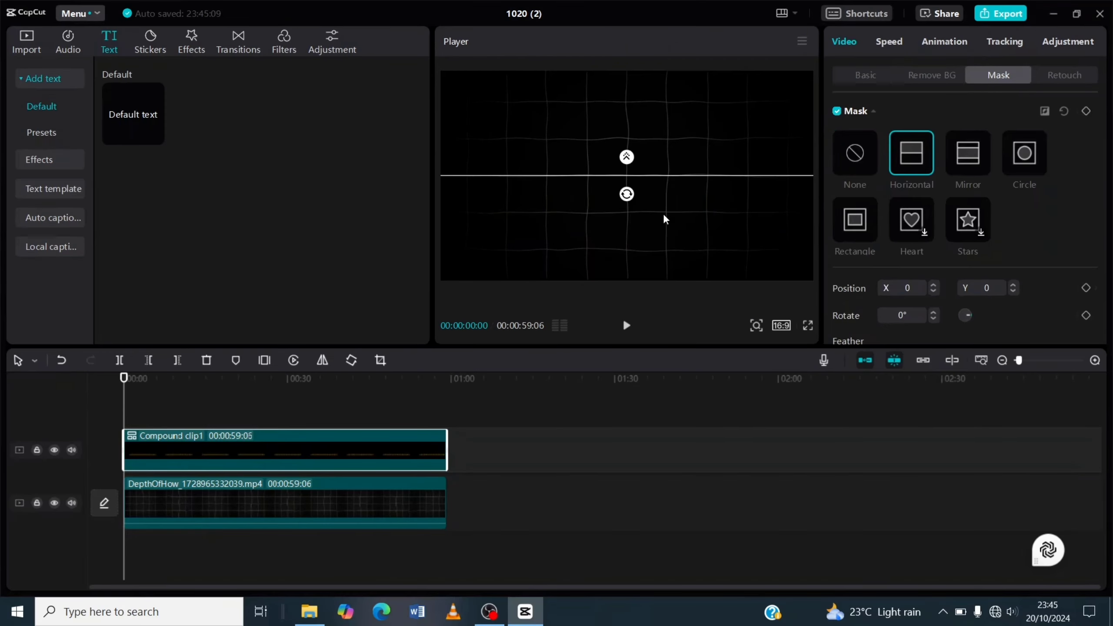
pyautogui.moveTo(333, 277); pyautogui.dragTo(408, 315)
pyautogui.moveTo(673, 212); pyautogui.dragTo(501, 209)
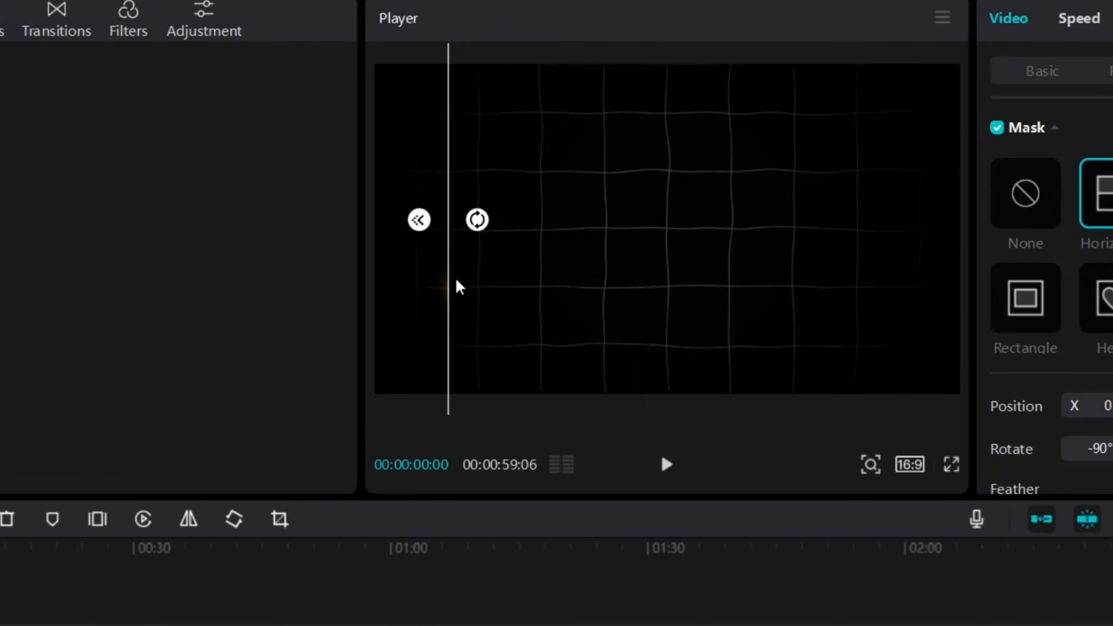
pyautogui.moveTo(457, 281); pyautogui.dragTo(451, 281)
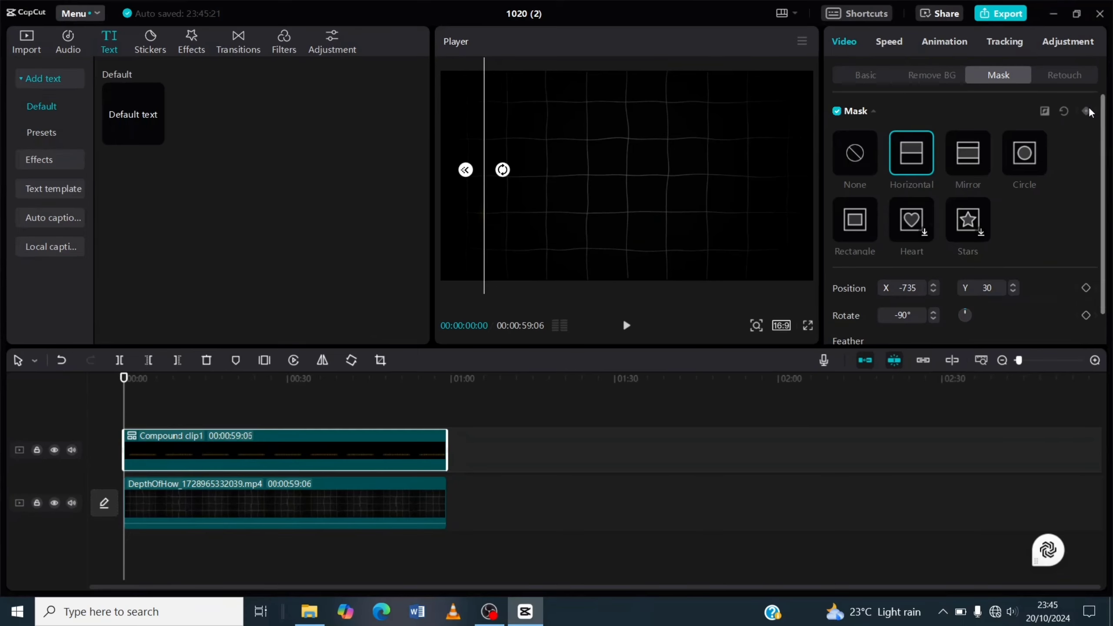
# Add mask keyframes at the start of the compound clip and raise the mask's feather slightly
pyautogui.click(1087, 112)
pyautogui.scroll(-1, 975, 239)
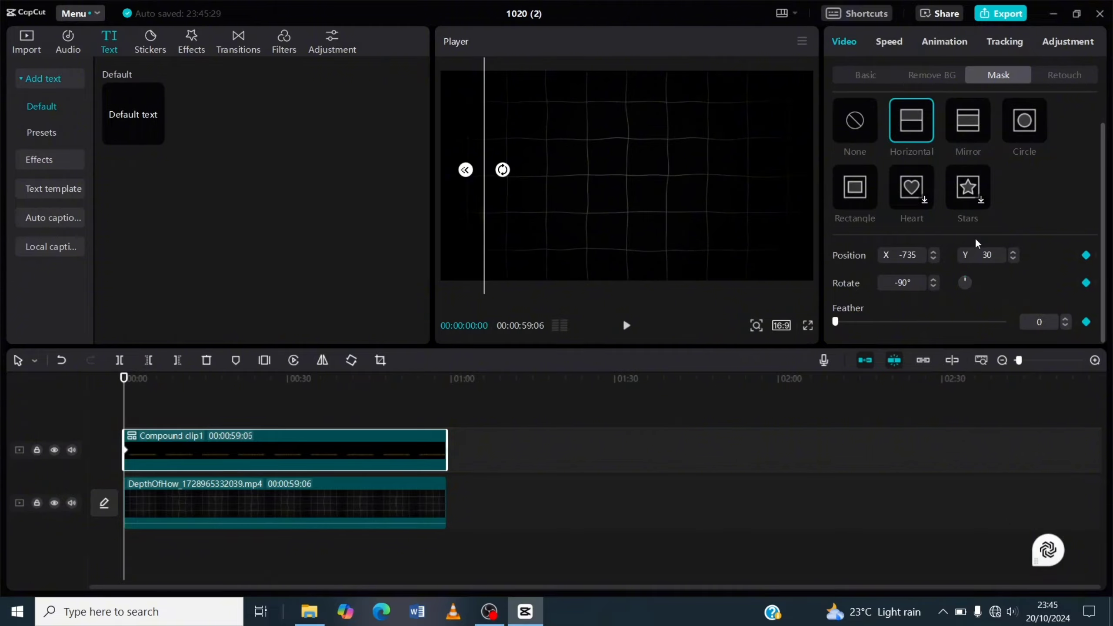
pyautogui.click(1066, 324)
# Keyframe the mask edge moving right along the line at 00:00:03:16 and 00:00:08:16, reaching X -185 at the second point
pyautogui.moveTo(125, 402); pyautogui.dragTo(132, 403)
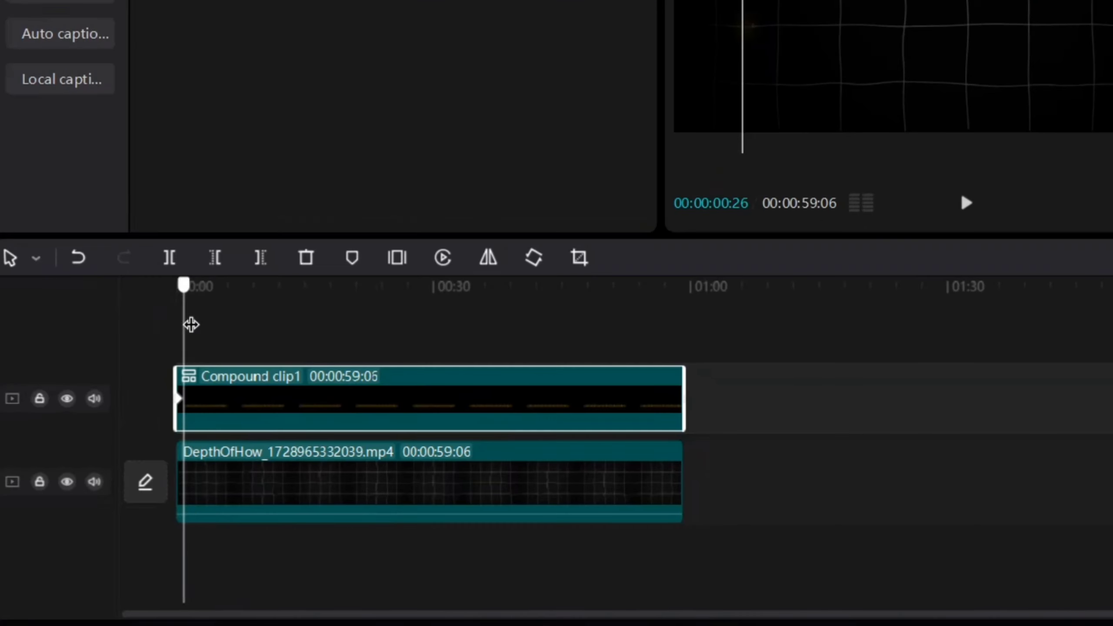
pyautogui.moveTo(191, 324); pyautogui.dragTo(207, 324)
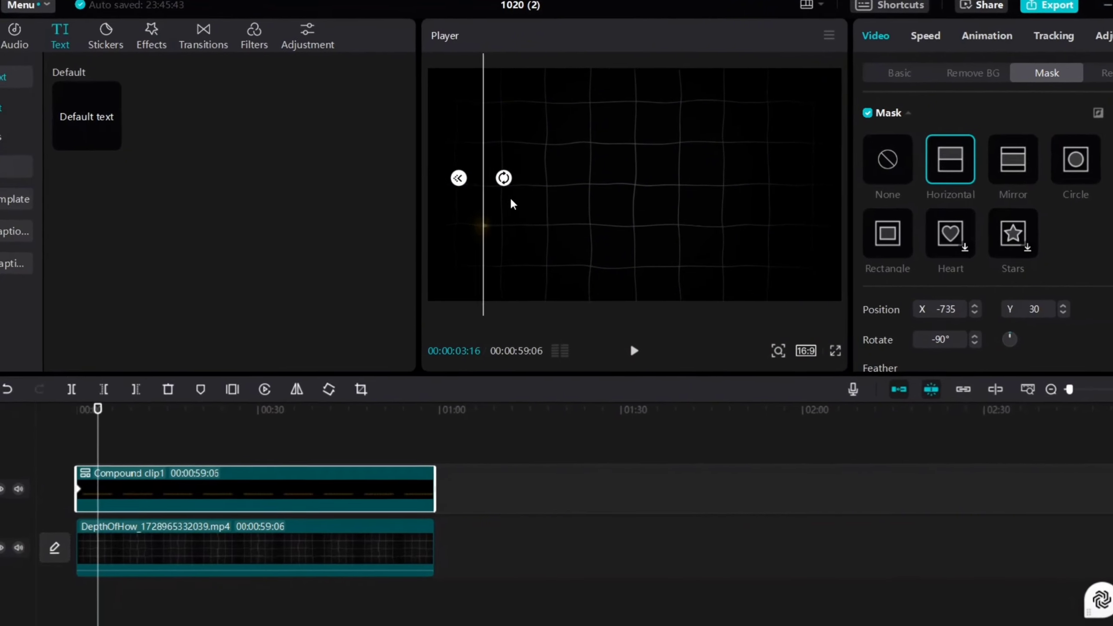
pyautogui.moveTo(545, 204); pyautogui.dragTo(560, 212)
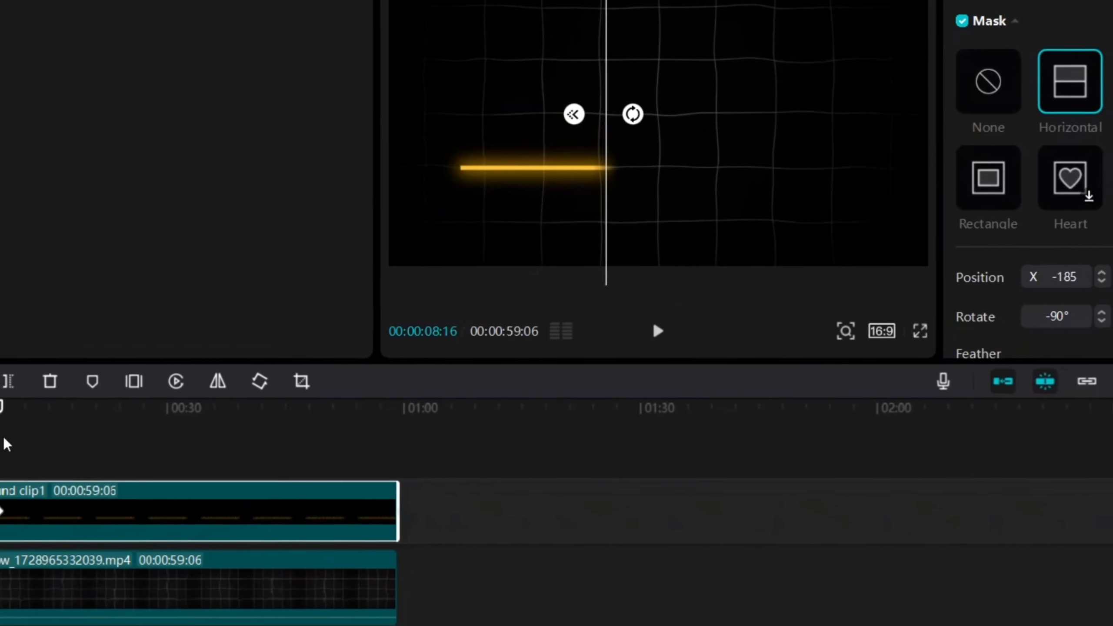
# Add three more mask keyframes farther along the clip, passing X 331 at 00:00:21:15 and ending beyond the line's right end
pyautogui.moveTo(0, 438); pyautogui.dragTo(51, 438)
pyautogui.moveTo(644, 180); pyautogui.dragTo(720, 179)
pyautogui.moveTo(51, 424); pyautogui.dragTo(100, 424)
pyautogui.moveTo(692, 175); pyautogui.dragTo(762, 175)
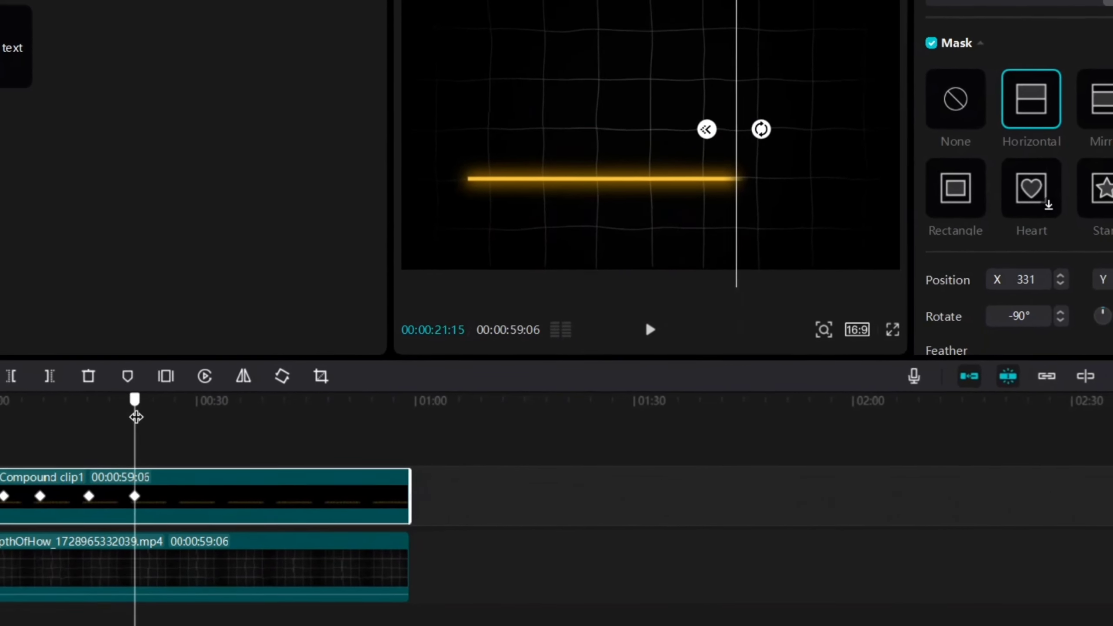
pyautogui.moveTo(100, 423); pyautogui.dragTo(154, 424)
pyautogui.moveTo(742, 187); pyautogui.dragTo(849, 186)
# Play the masked line animation from the start of the timeline to review how it is revealed
pyautogui.moveTo(195, 423); pyautogui.dragTo(0, 426)
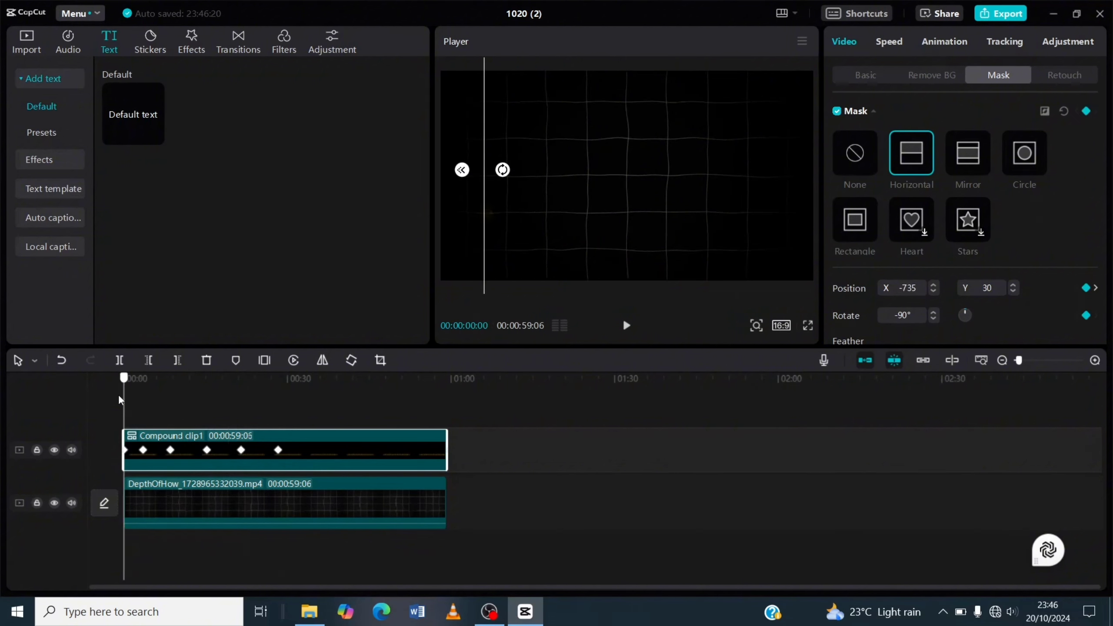
pyautogui.press('space')
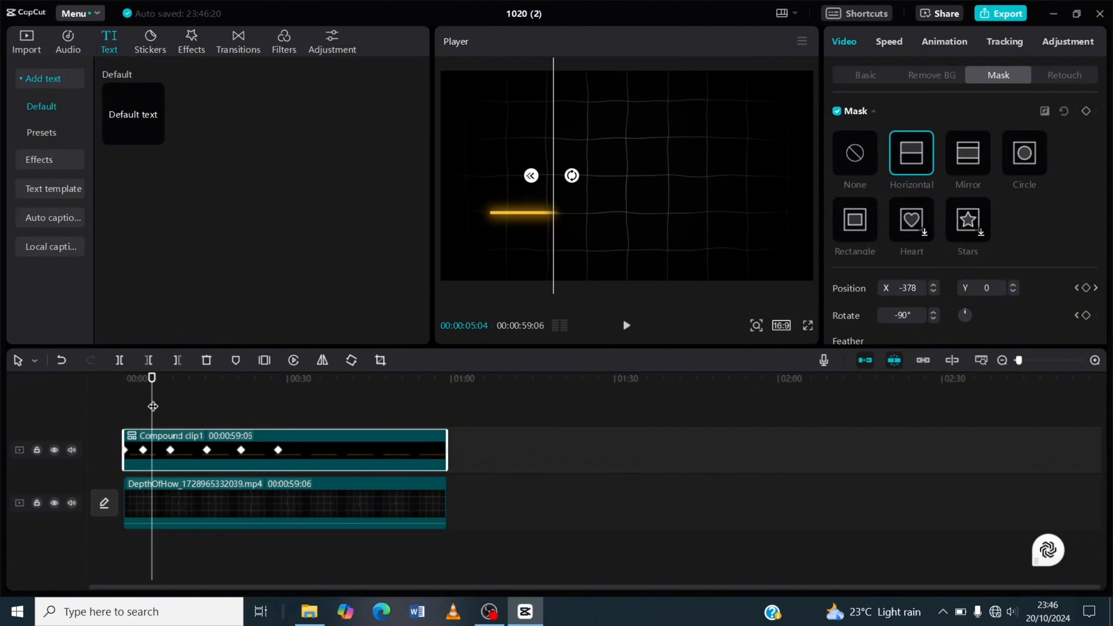
pyautogui.moveTo(148, 407); pyautogui.dragTo(71, 398)
# Raise the compound clip's playback speed past 2.0x and preview the line reveal in full screen
pyautogui.click(889, 41)
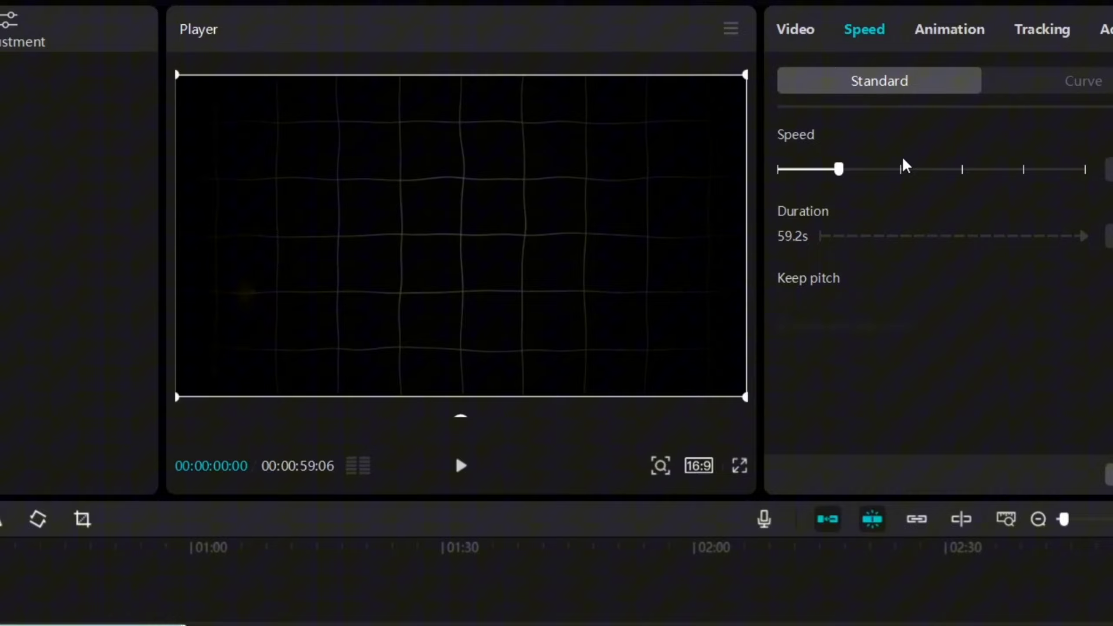
pyautogui.click(902, 168)
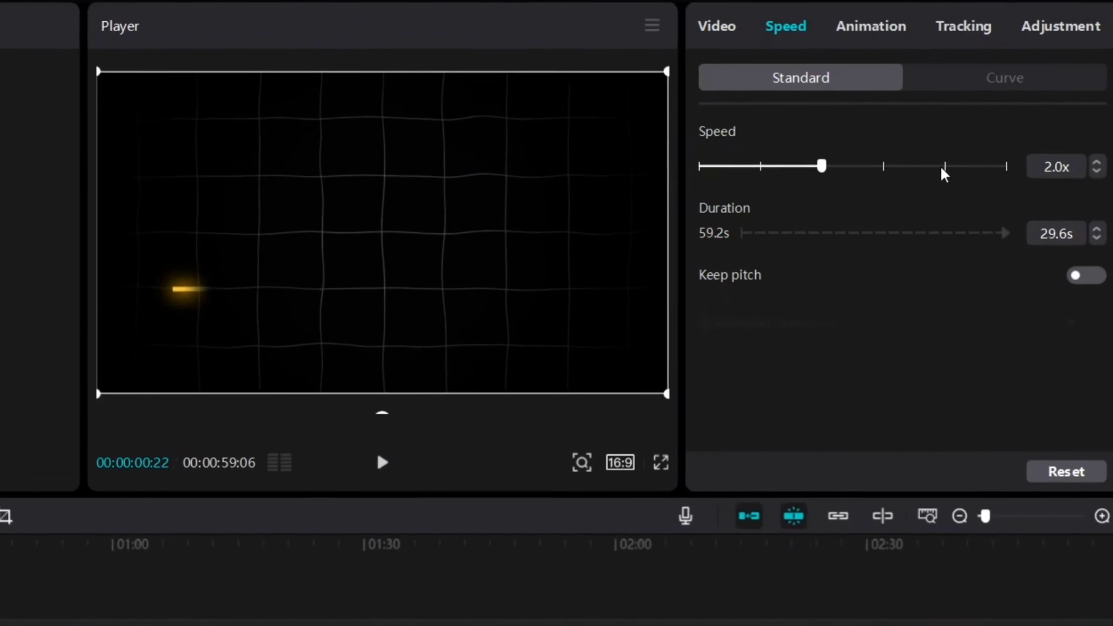
pyautogui.click(942, 169)
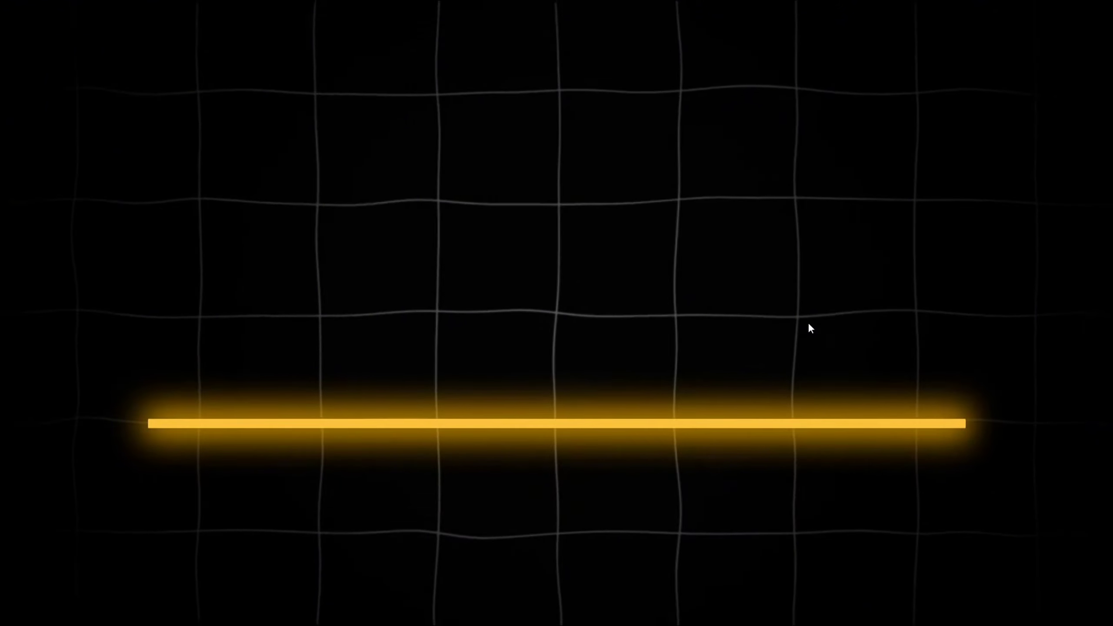
pyautogui.press('Escape')
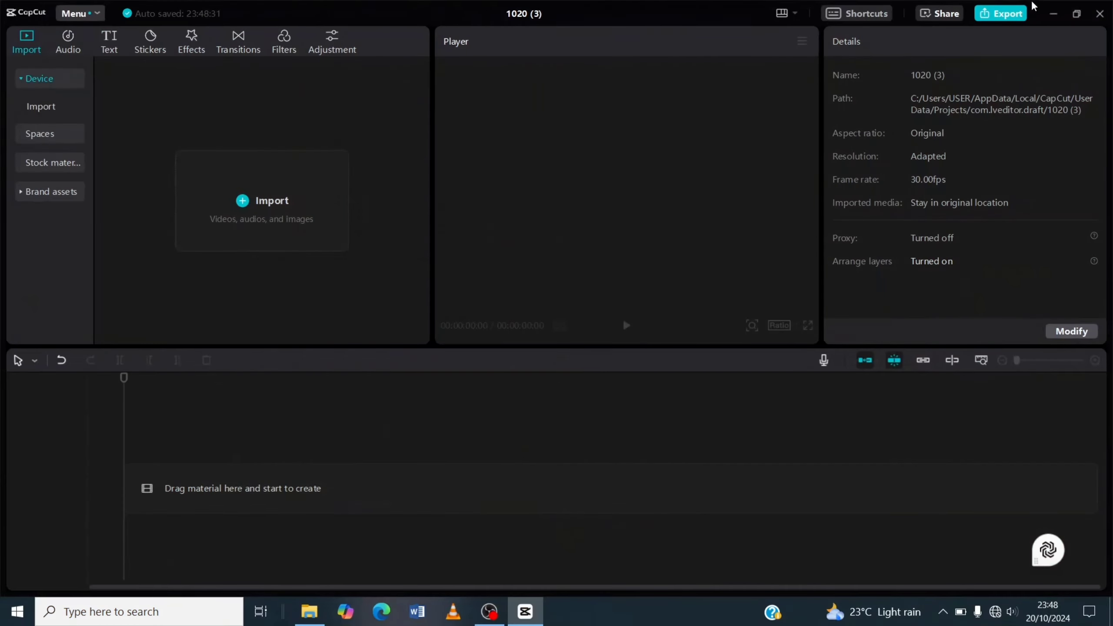
# Add three default text clips on separate tracks above the background video and extend each to the video's end
pyautogui.click(110, 41)
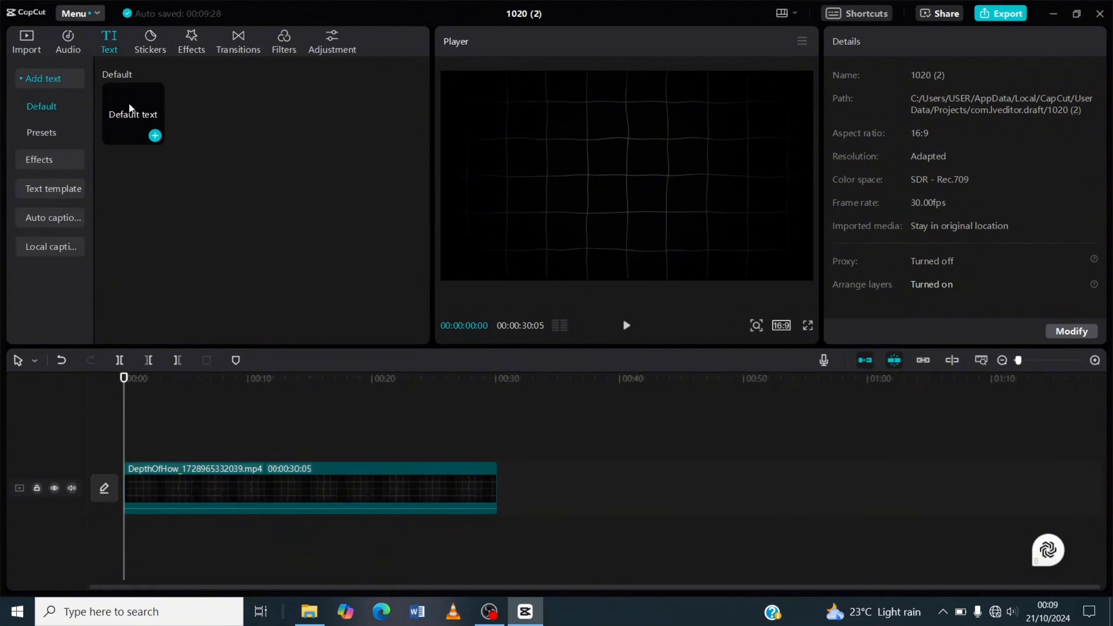
pyautogui.moveTo(130, 109); pyautogui.dragTo(195, 406)
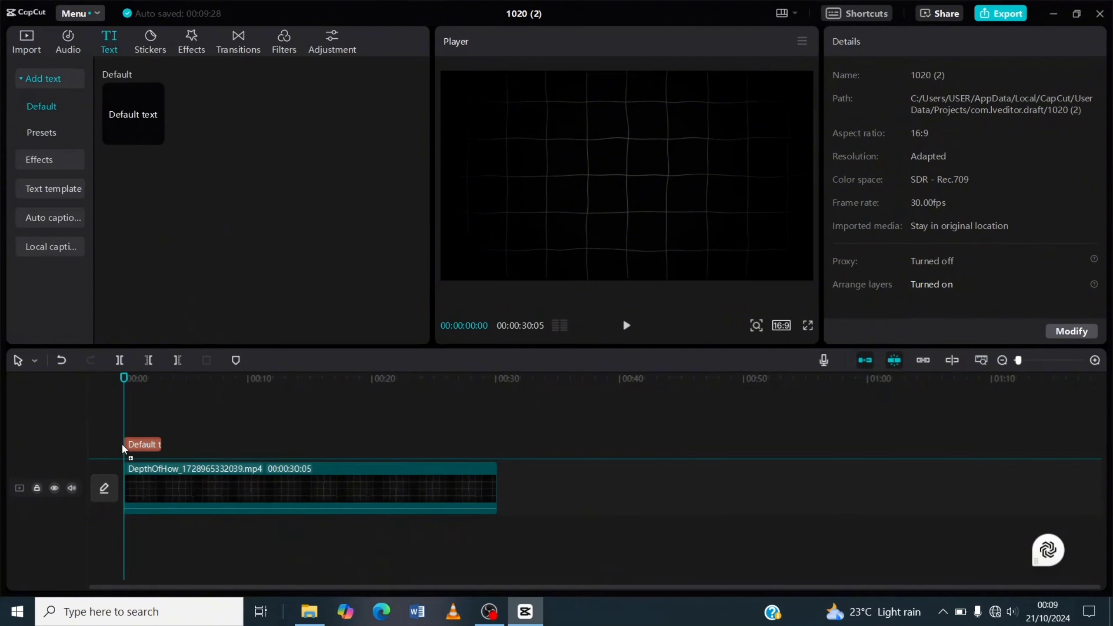
pyautogui.moveTo(122, 445); pyautogui.dragTo(497, 447)
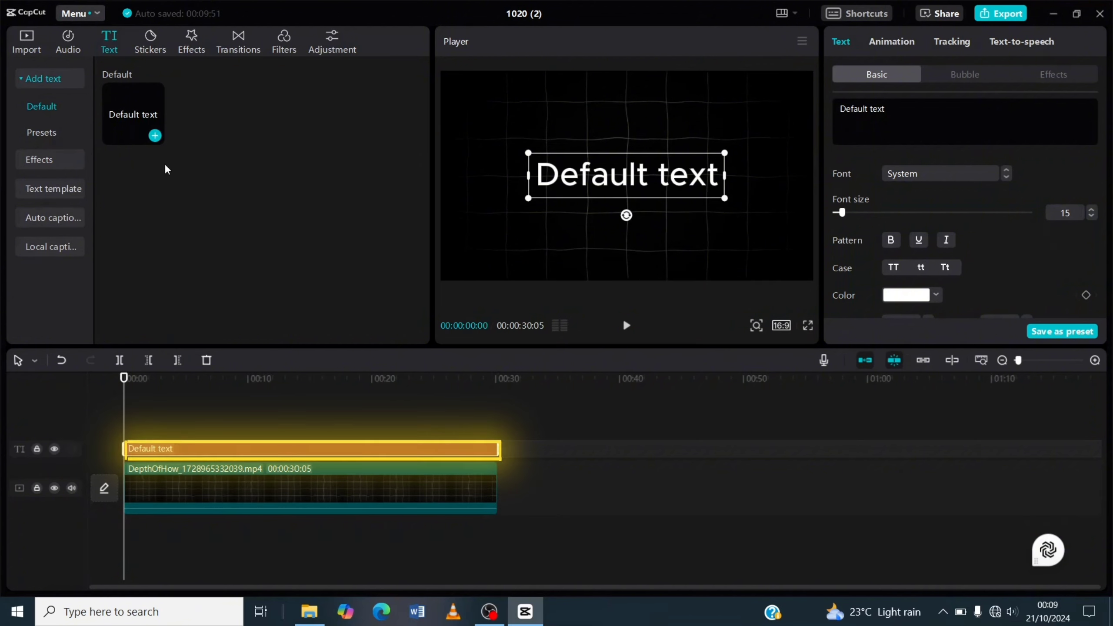
pyautogui.moveTo(133, 114); pyautogui.dragTo(497, 437)
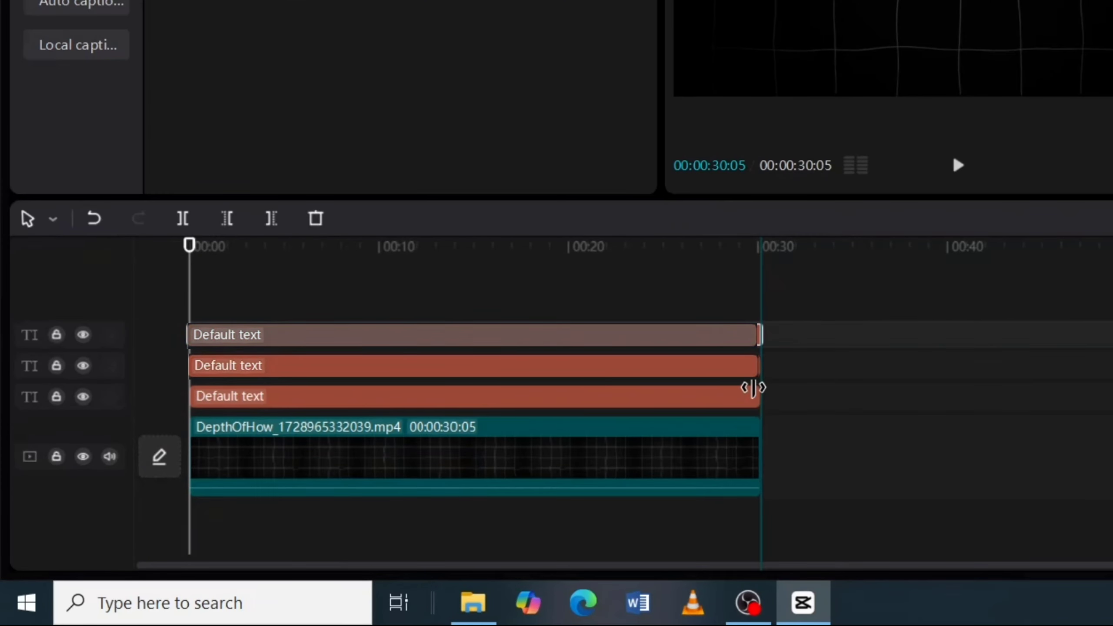
# Hide the two upper text tracks and replace the lowest text clip's content with the digits 0 to 9, one per line
pyautogui.click(83, 334)
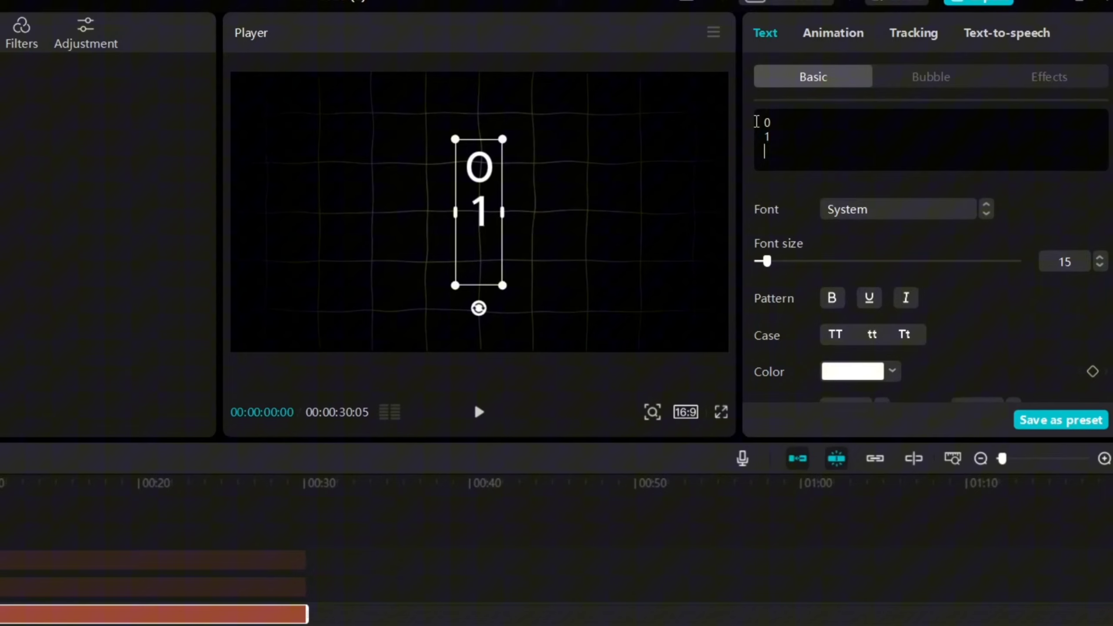
pyautogui.press('Return')
pyautogui.write('2')
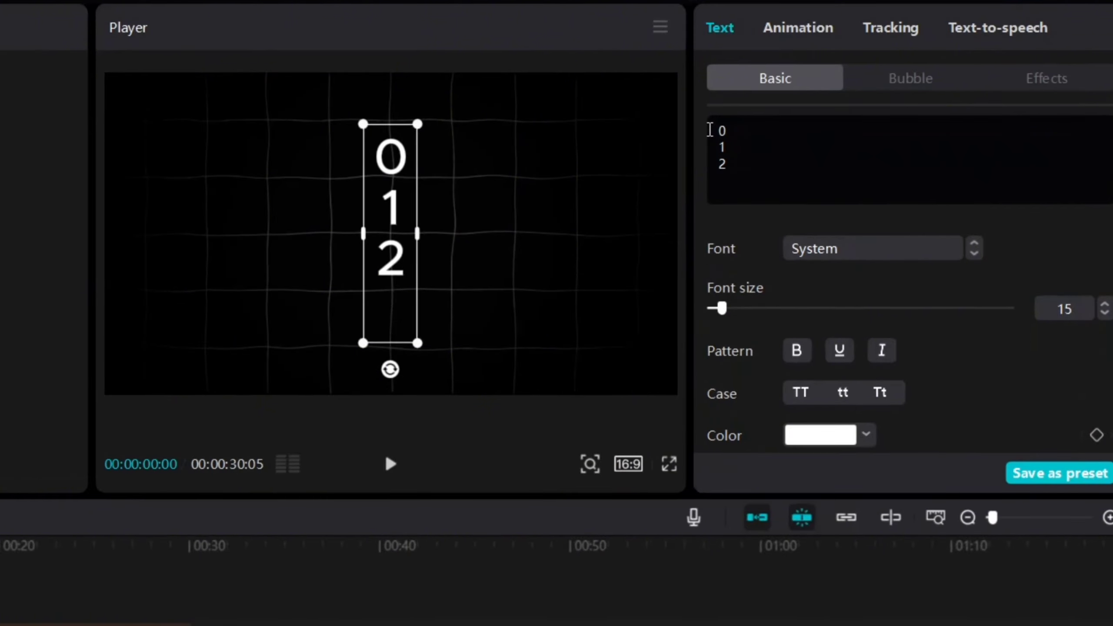
pyautogui.press('Return')
pyautogui.write('3')
pyautogui.press('Return')
pyautogui.write('4')
pyautogui.press('Return')
pyautogui.write('5')
pyautogui.press('Return')
pyautogui.write('6')
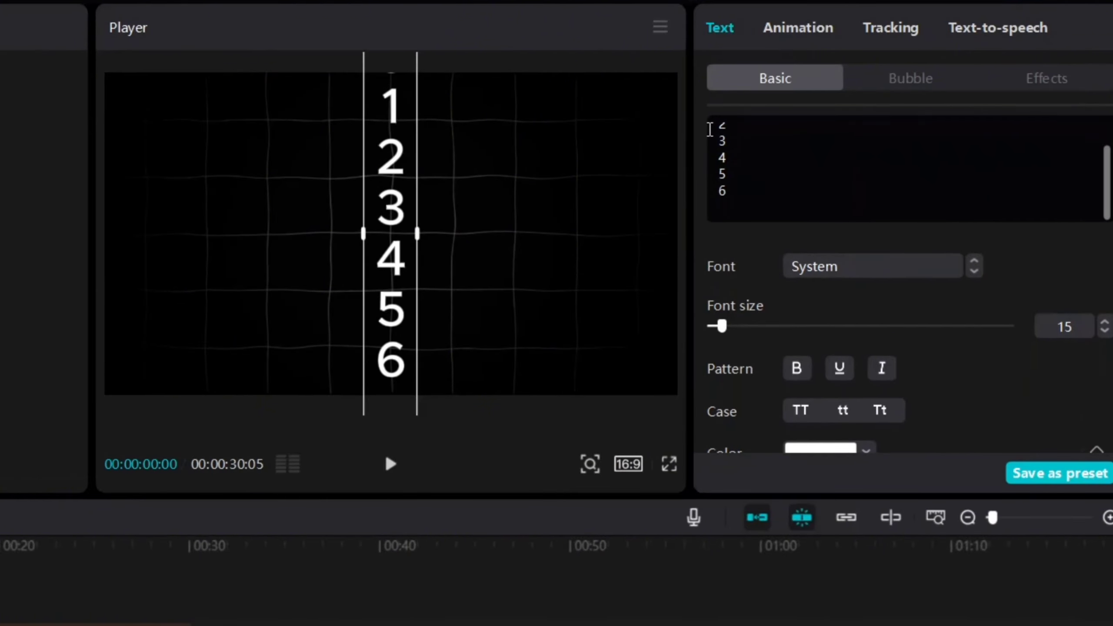
pyautogui.press('Return')
pyautogui.write('7')
pyautogui.press('Return')
pyautogui.write('8 9')
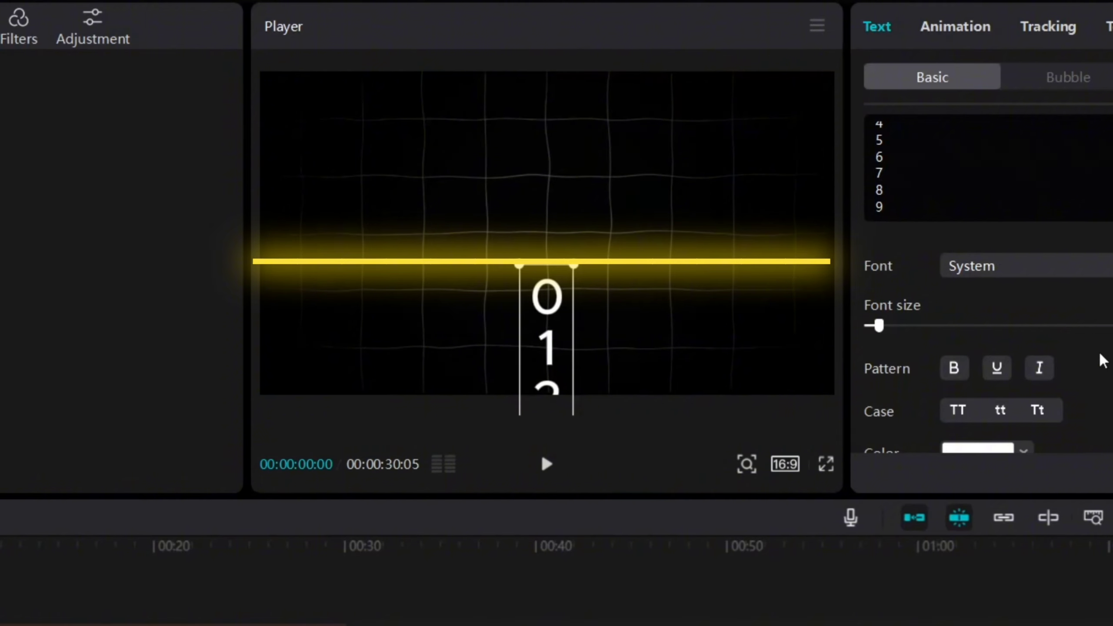
# Keyframe the 0–9 column's transform at the start and at 00:00:12:07, moving it upward until the 9 sits near the frame's centre
pyautogui.scroll(-5, 1102, 361)
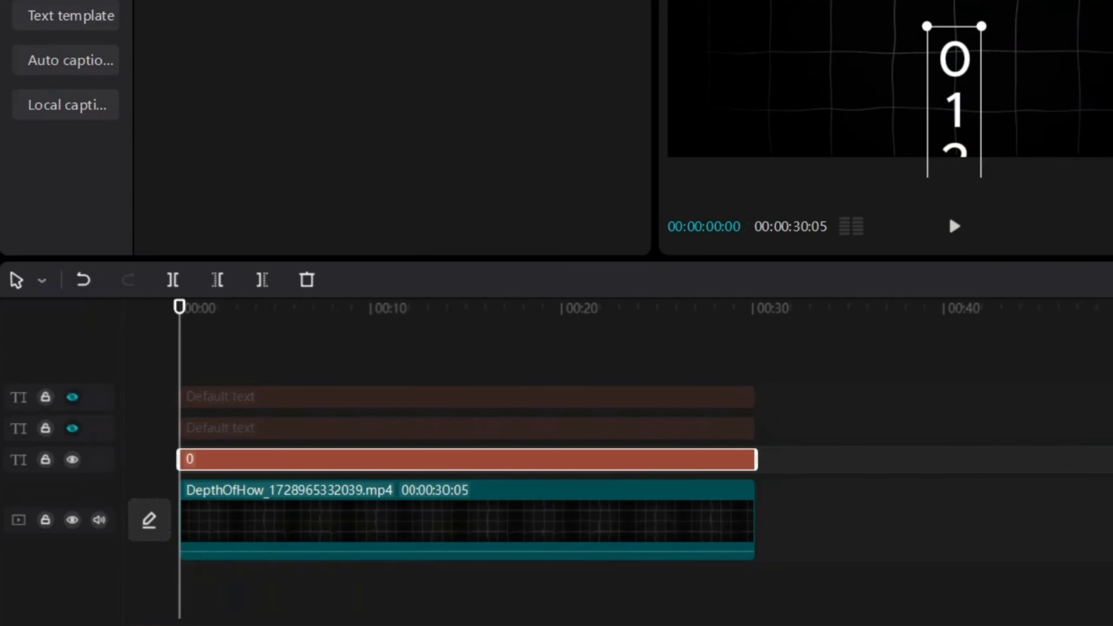
pyautogui.moveTo(179, 307); pyautogui.dragTo(215, 324)
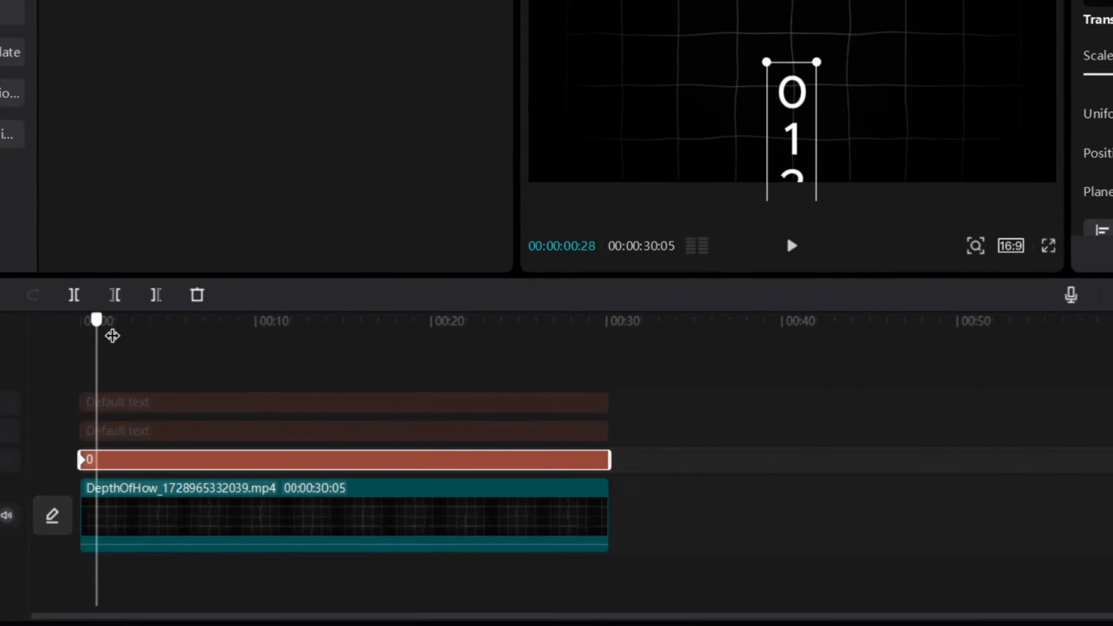
pyautogui.moveTo(113, 336); pyautogui.dragTo(294, 335)
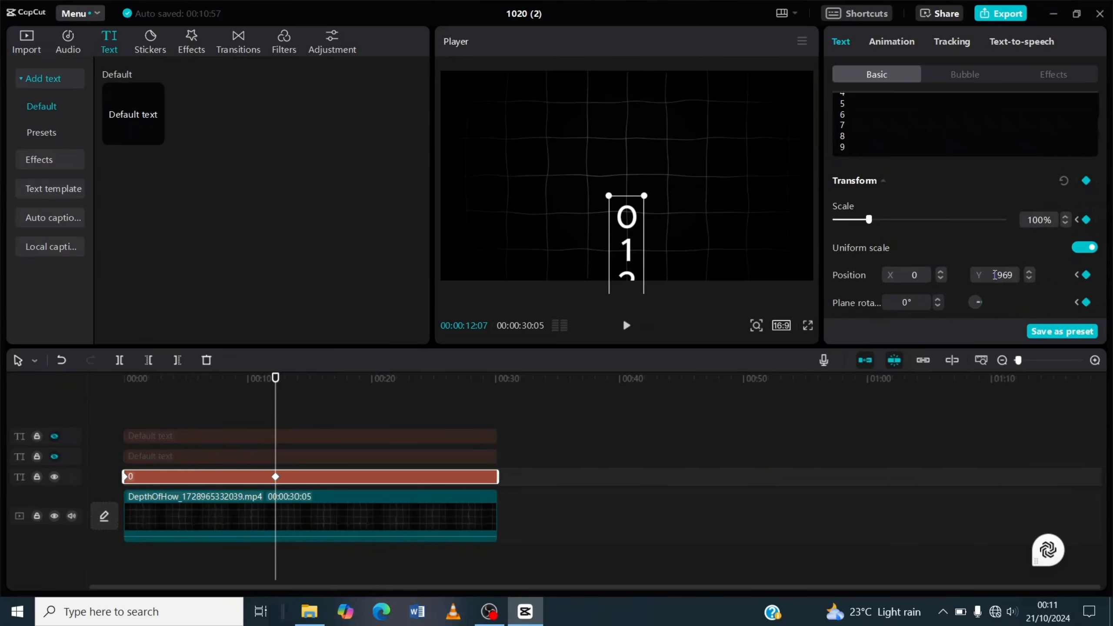
pyautogui.press('Return')
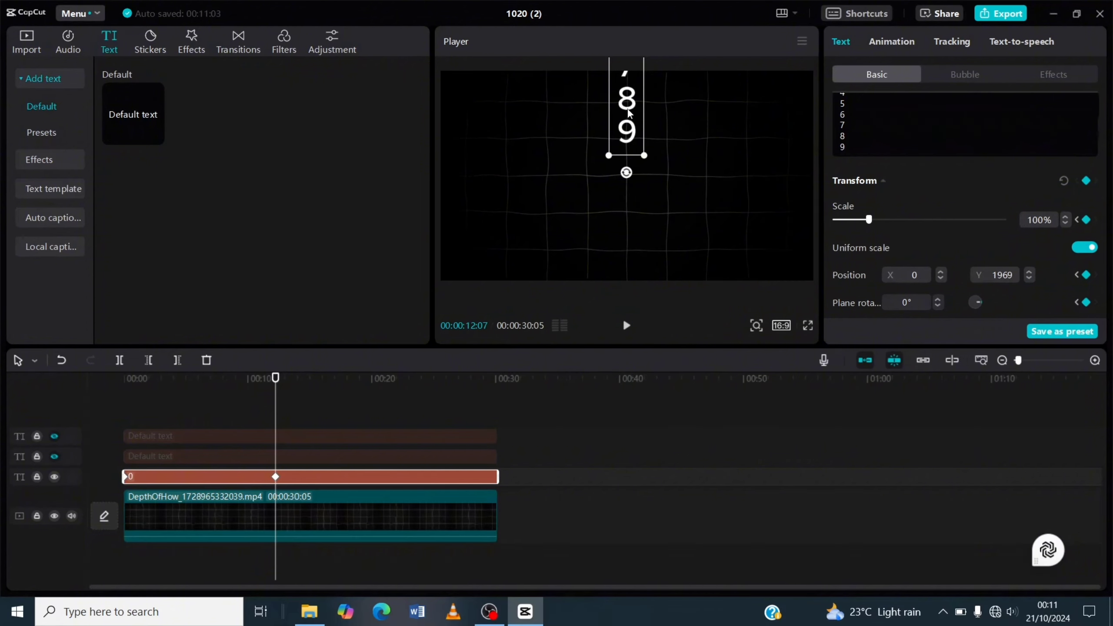
pyautogui.moveTo(629, 113); pyautogui.dragTo(628, 172)
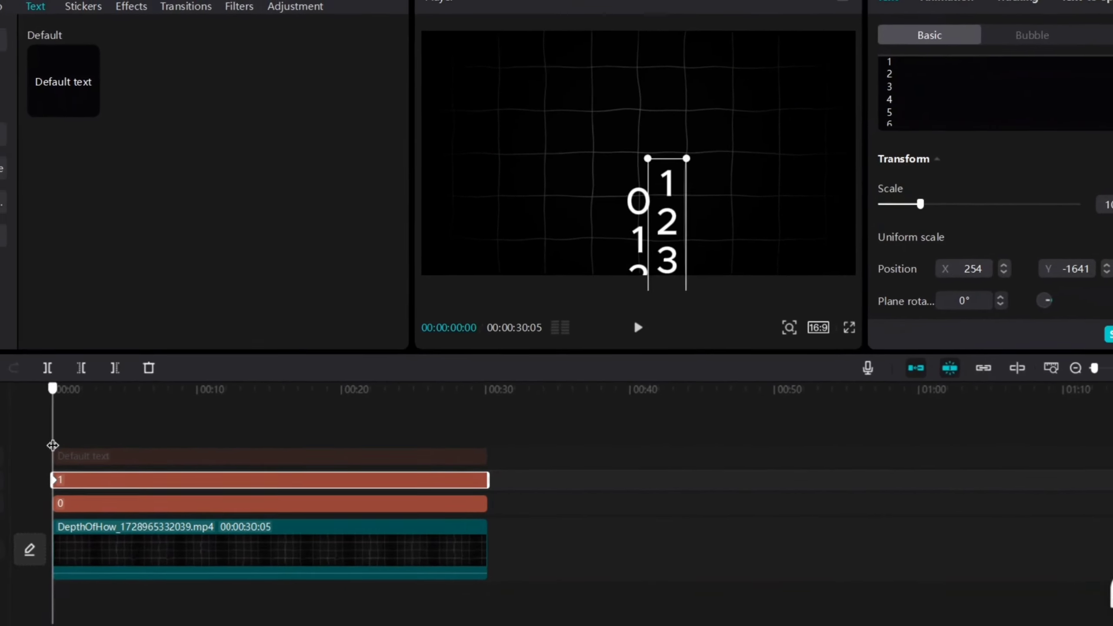
# Keyframe the second and third digit columns to scroll upward, stopping the third on 5 at 00:00:18:22, and scrub through the animation
pyautogui.moveTo(23, 438); pyautogui.dragTo(224, 438)
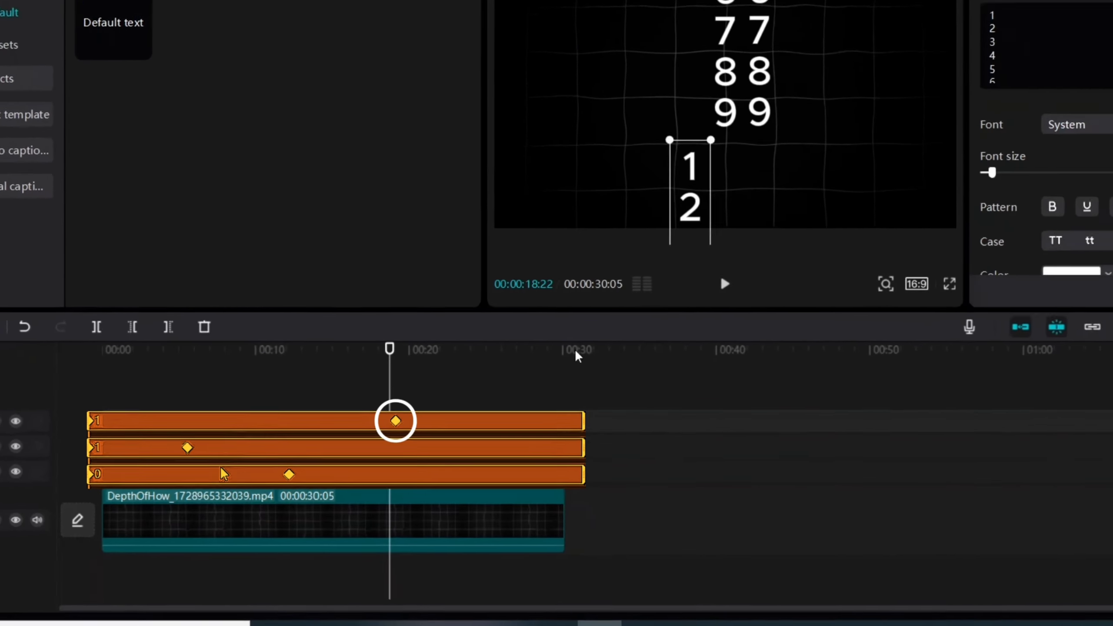
pyautogui.moveTo(692, 168); pyautogui.dragTo(705, 133)
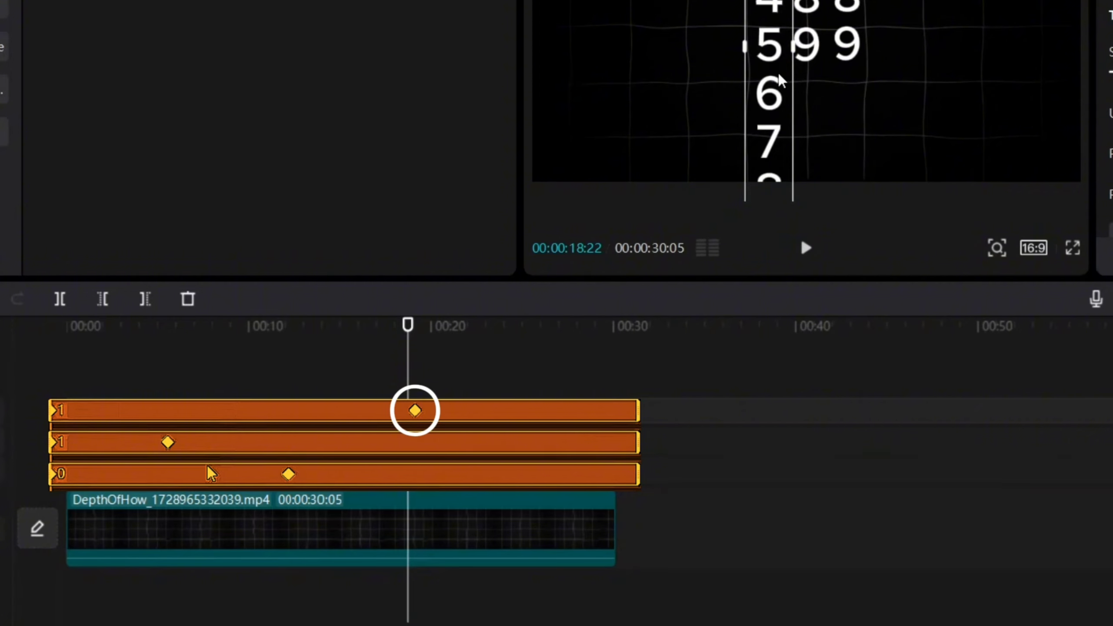
pyautogui.moveTo(779, 80); pyautogui.dragTo(780, 82)
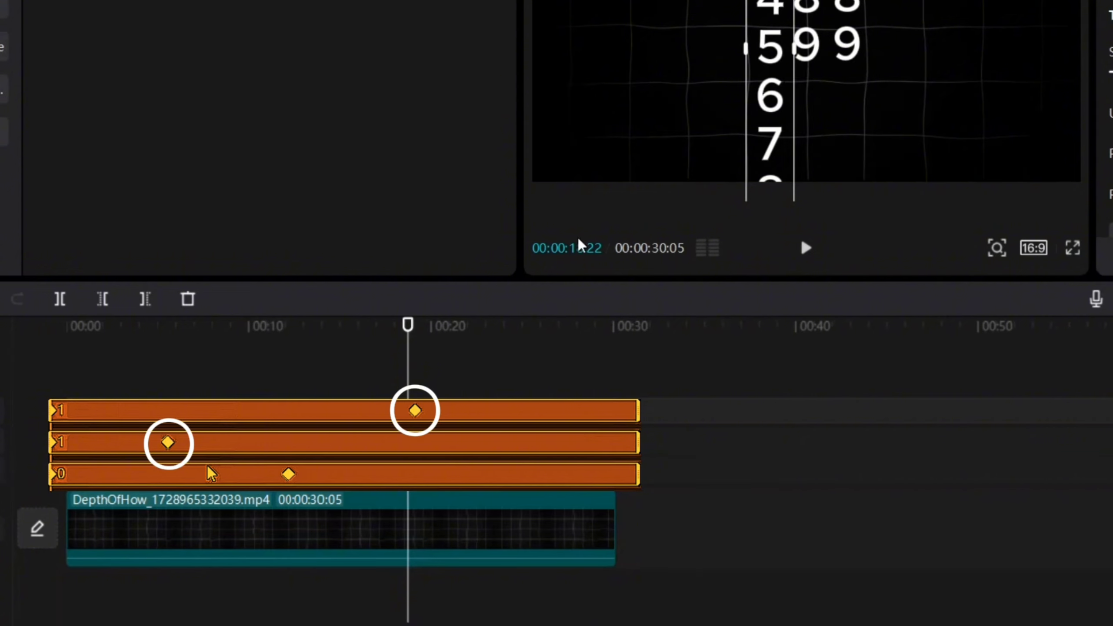
pyautogui.moveTo(578, 360); pyautogui.dragTo(508, 376)
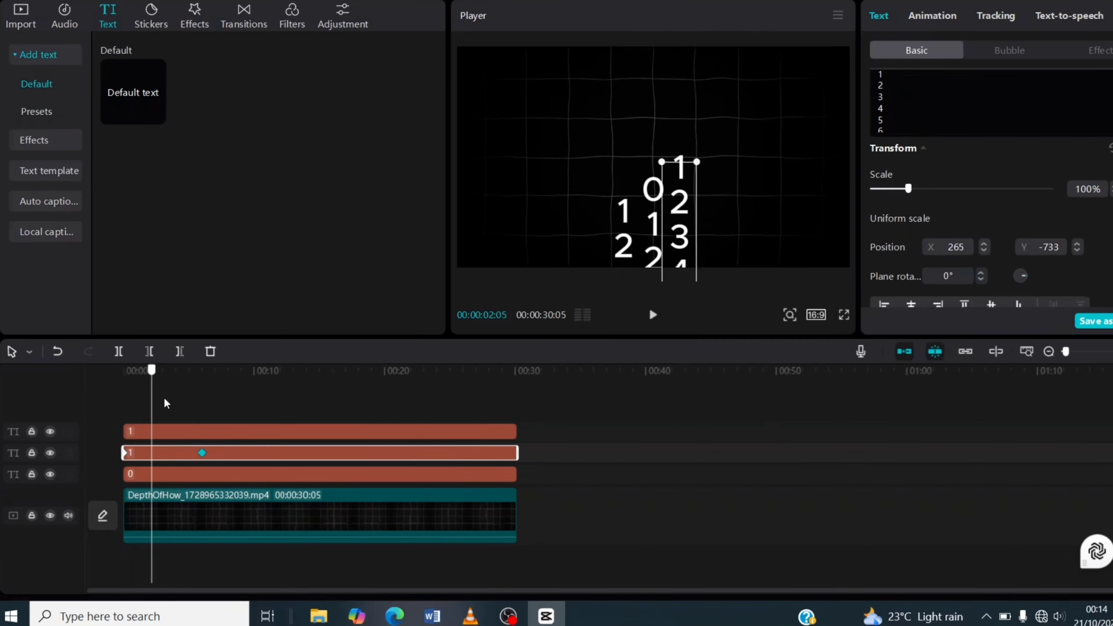
pyautogui.moveTo(228, 405); pyautogui.dragTo(485, 398)
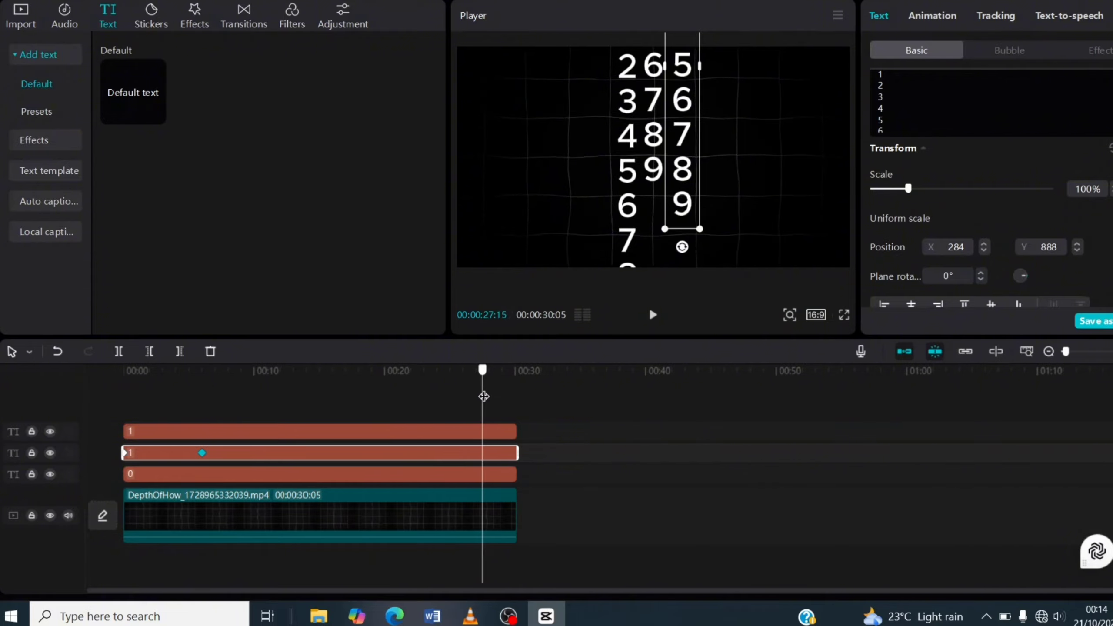
# Combine the three digit columns into a compound clip and limit it with a Rectangle mask about 464 wide around the centre row
pyautogui.rightClick(236, 500)
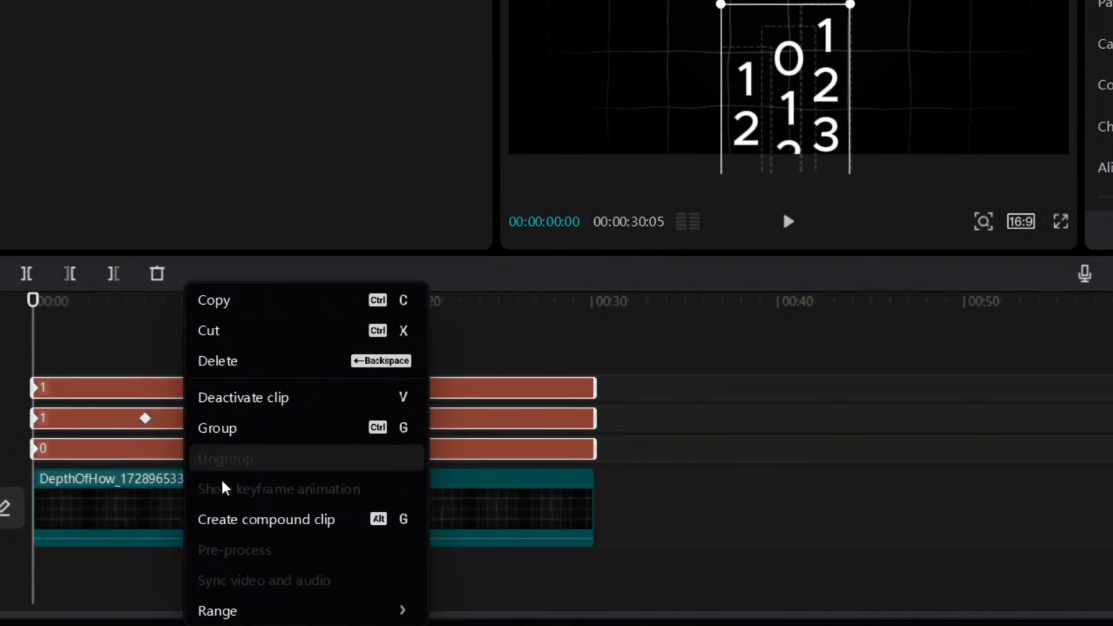
pyautogui.click(244, 520)
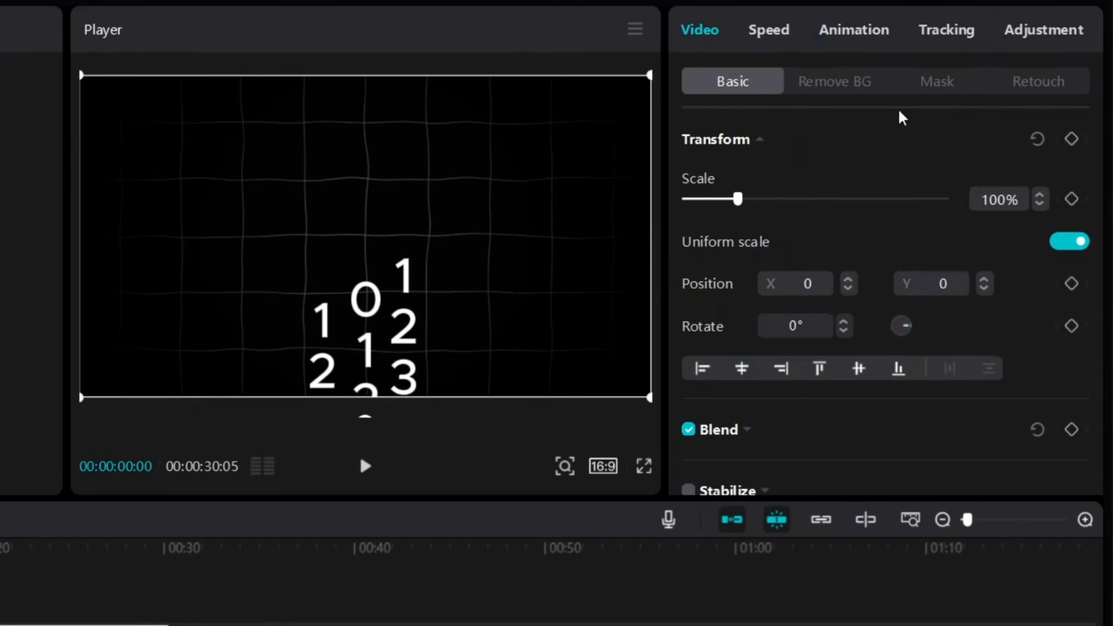
pyautogui.click(943, 88)
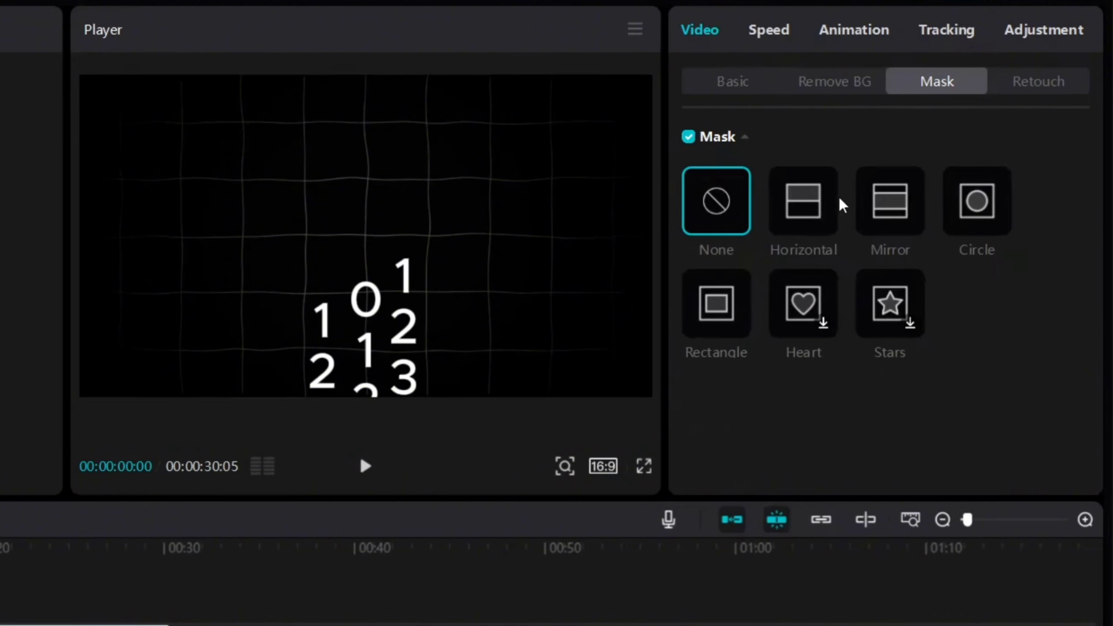
pyautogui.click(712, 307)
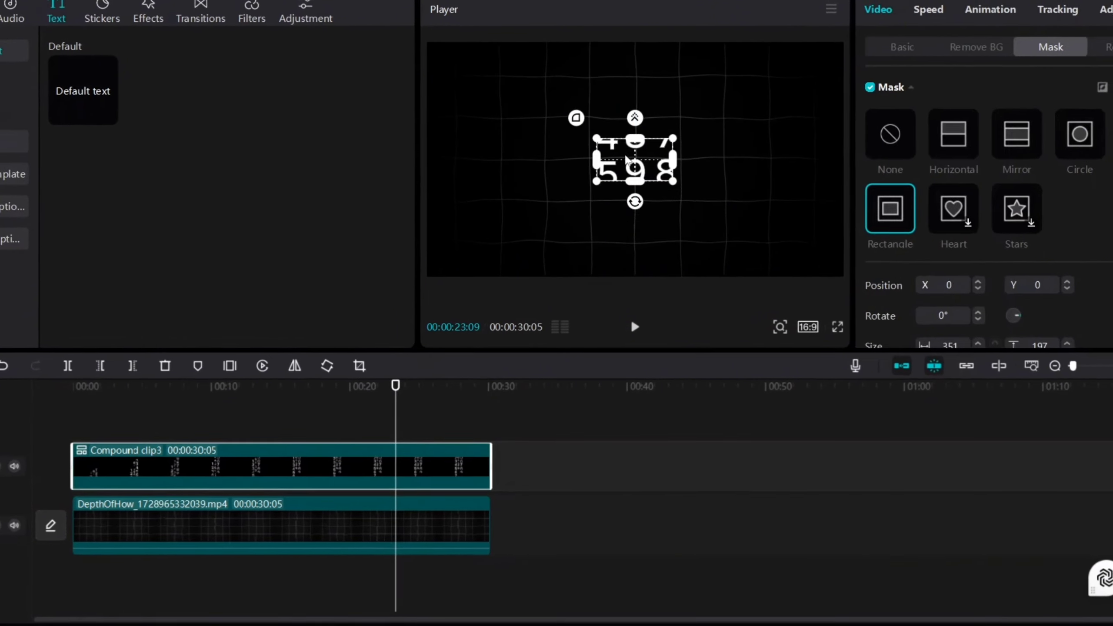
pyautogui.moveTo(682, 165); pyautogui.dragTo(688, 165)
pyautogui.moveTo(393, 437); pyautogui.dragTo(45, 436)
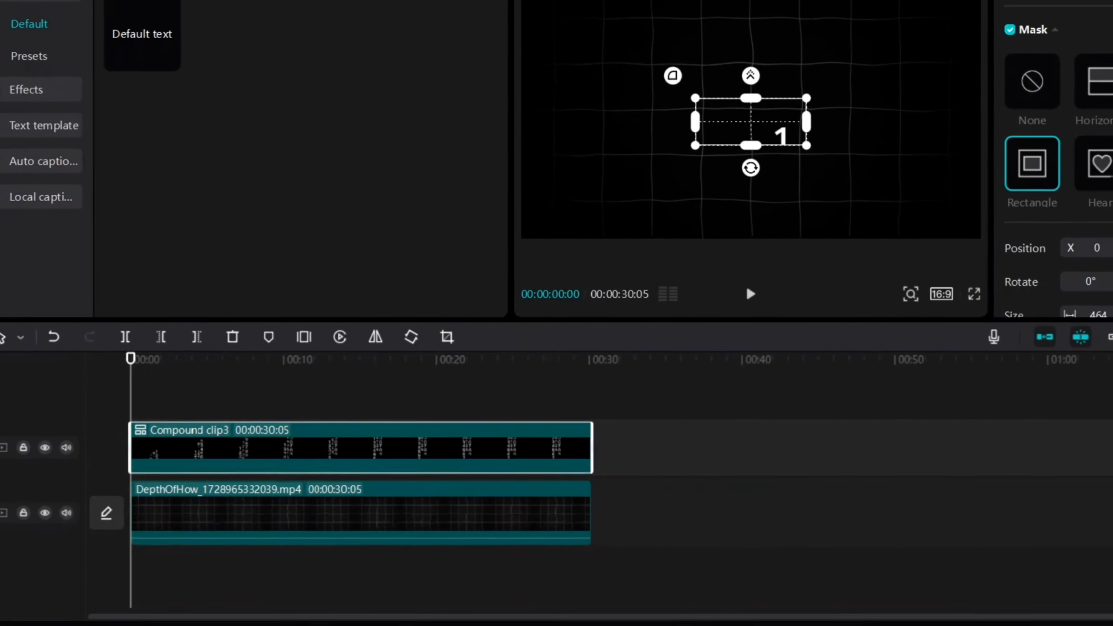
# Enable Motion blur on the compound clip and raise its playback speed to 3.4x
pyautogui.click(987, 20)
pyautogui.scroll(-5, 940, 259)
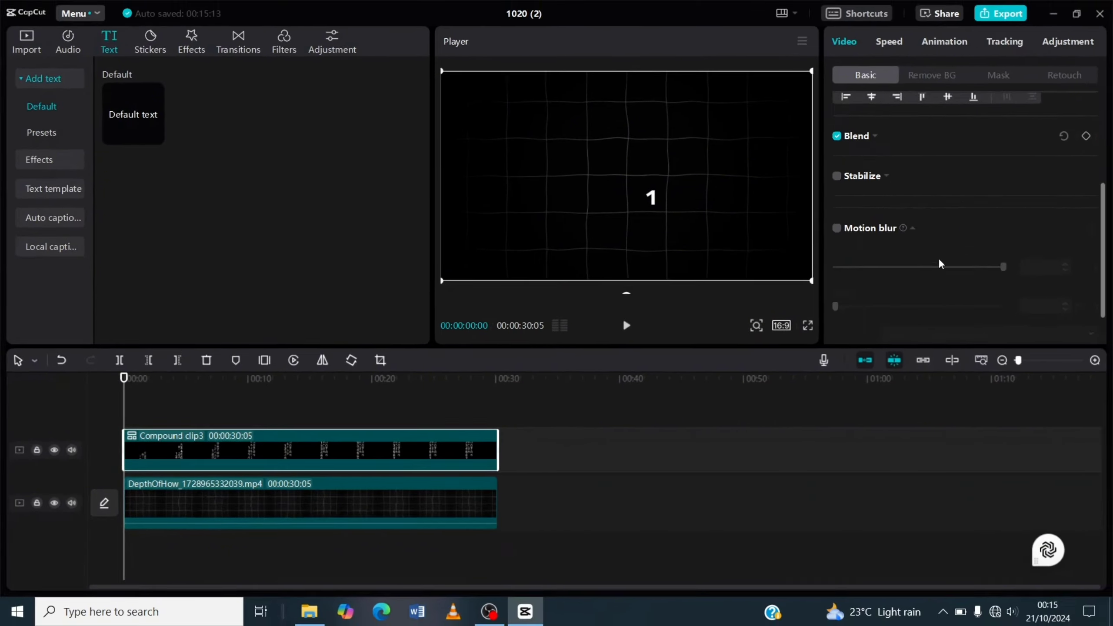
pyautogui.click(686, 258)
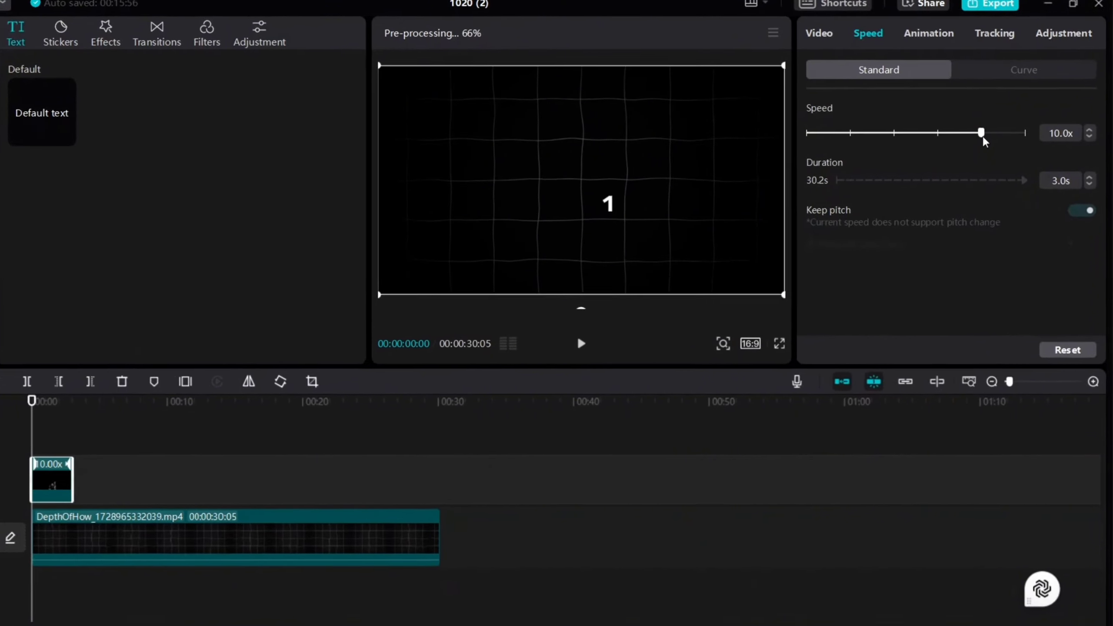
pyautogui.press('space')
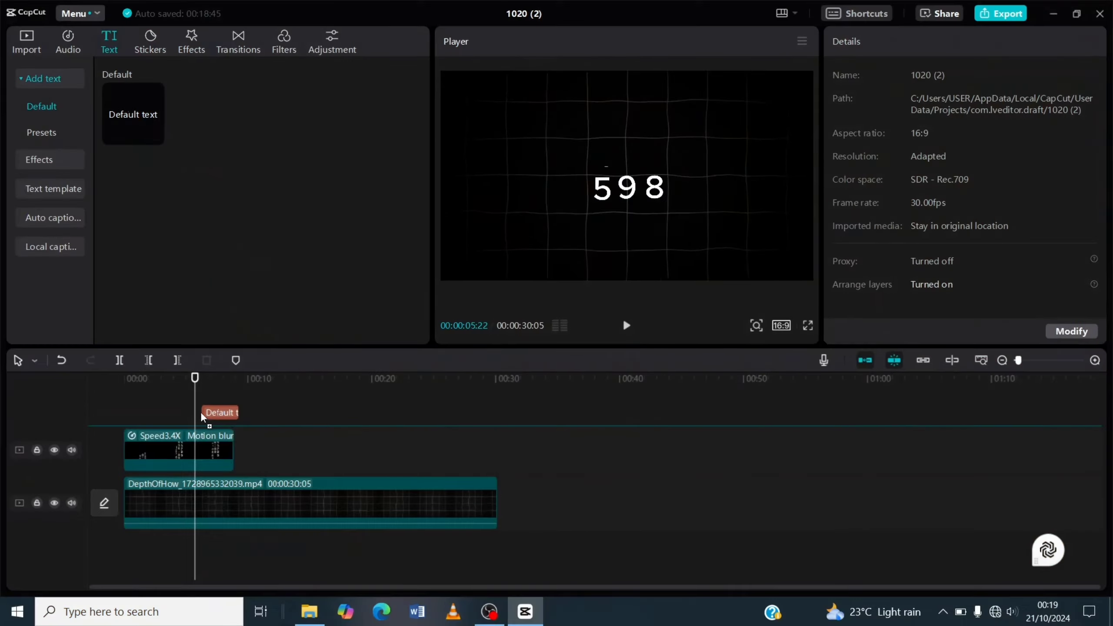
# Add three staggered default text clips above the compound clip, the first starting at 00:00:05:22, and extend them to nearly 00:00:20
pyautogui.click(206, 417)
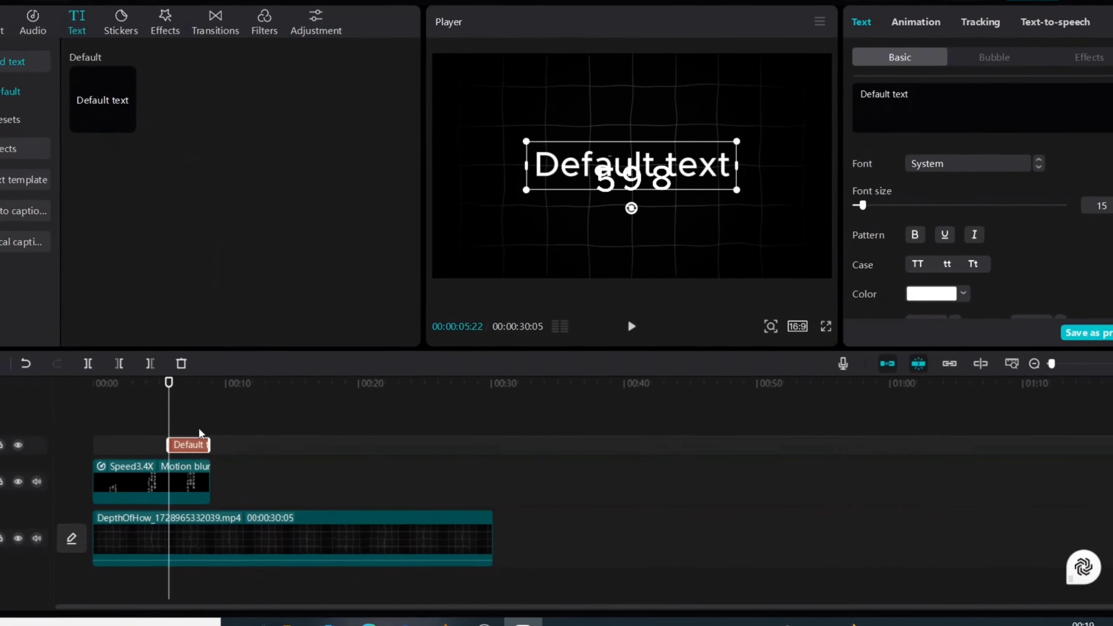
pyautogui.moveTo(210, 442); pyautogui.dragTo(289, 439)
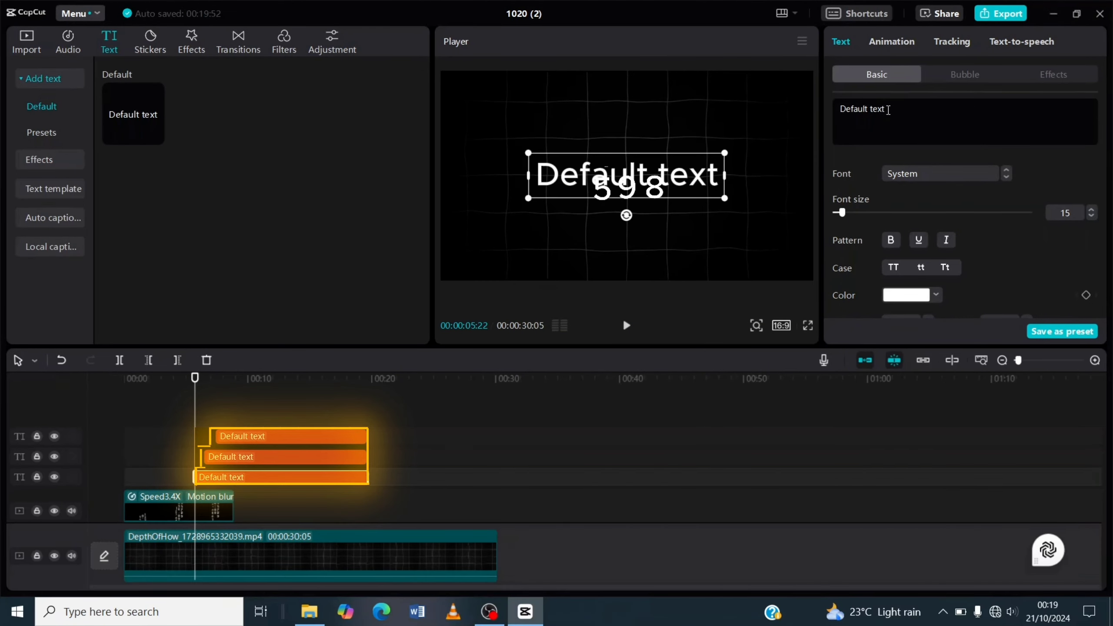
# Change the three new texts to 5, 9 and 8 and place each over its matching digit in the preview
pyautogui.moveTo(888, 109); pyautogui.dragTo(836, 106)
pyautogui.write('5')
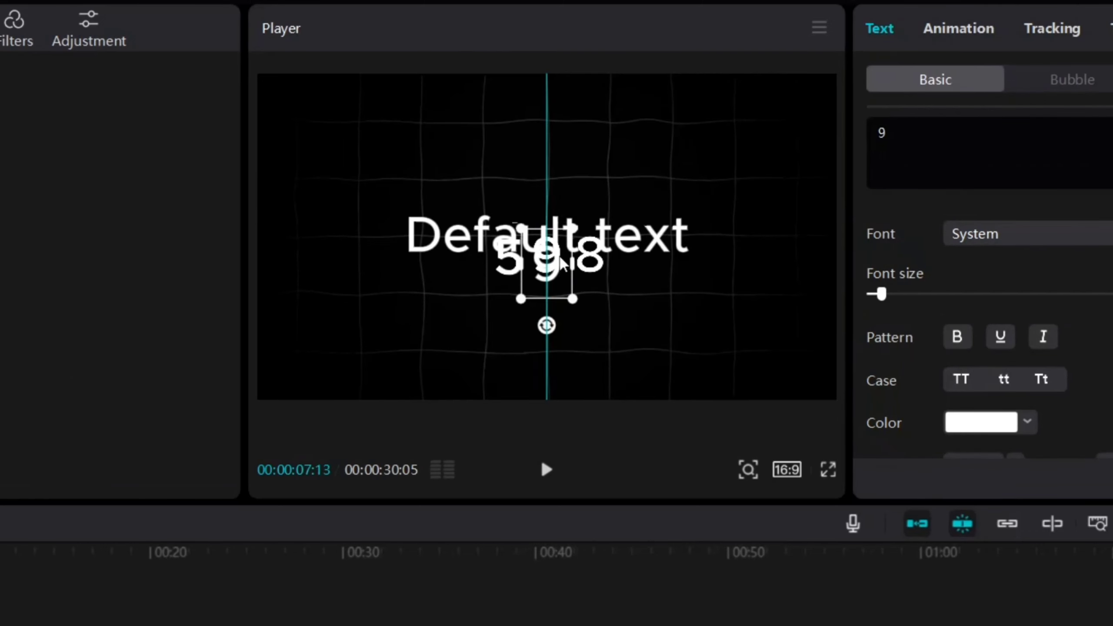
pyautogui.moveTo(956, 127); pyautogui.dragTo(883, 123)
pyautogui.write('8')
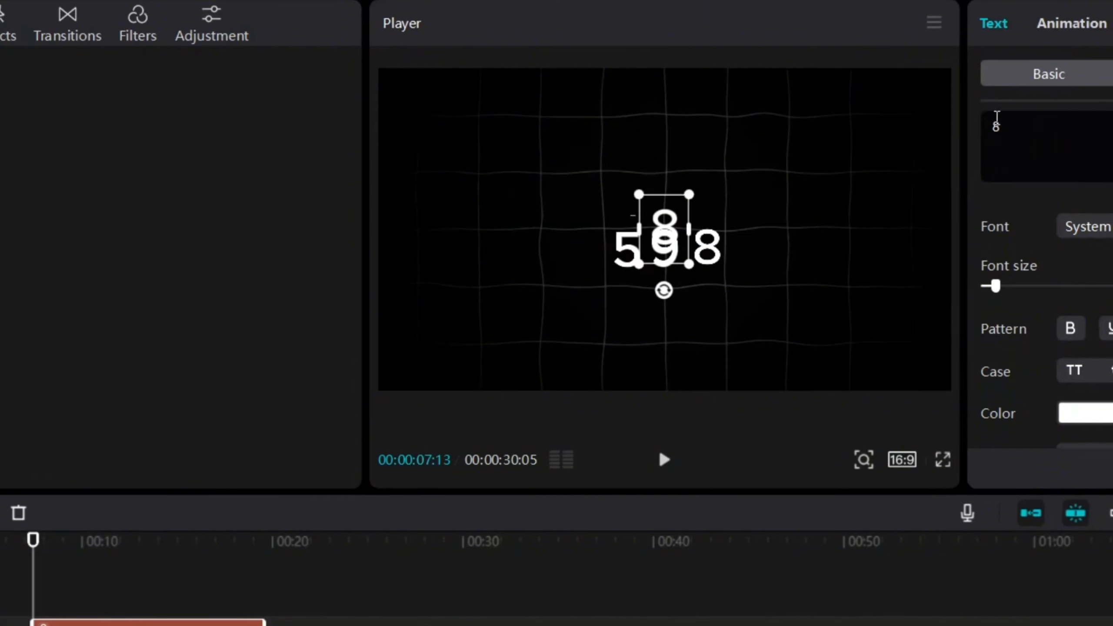
pyautogui.moveTo(559, 229); pyautogui.dragTo(604, 252)
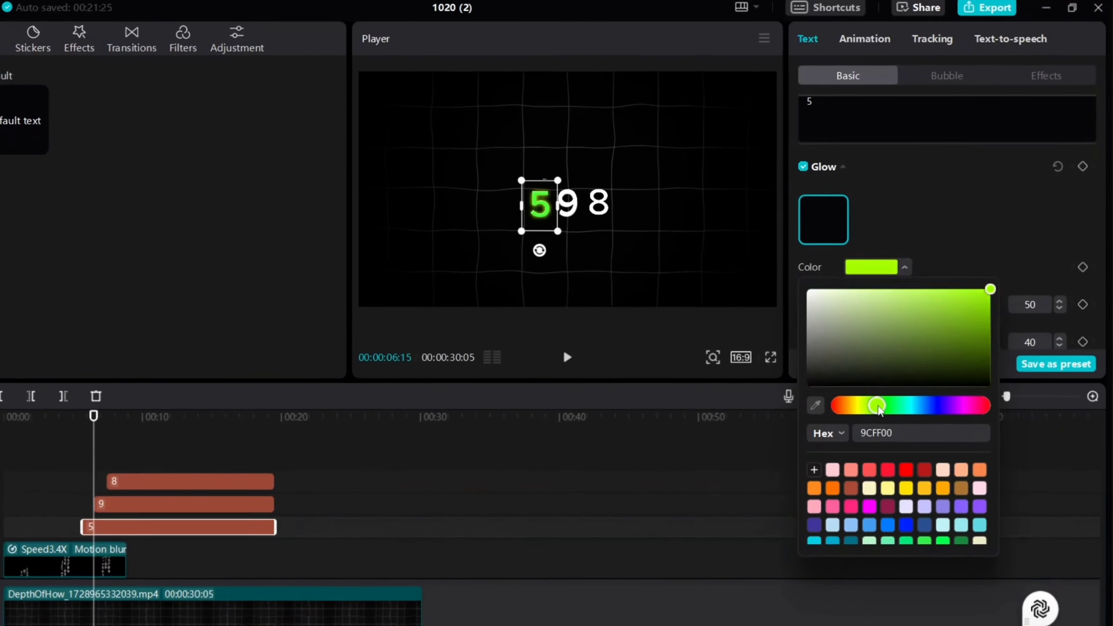
# Apply a green glow to the digit texts and play back the number reveal
pyautogui.click(214, 505)
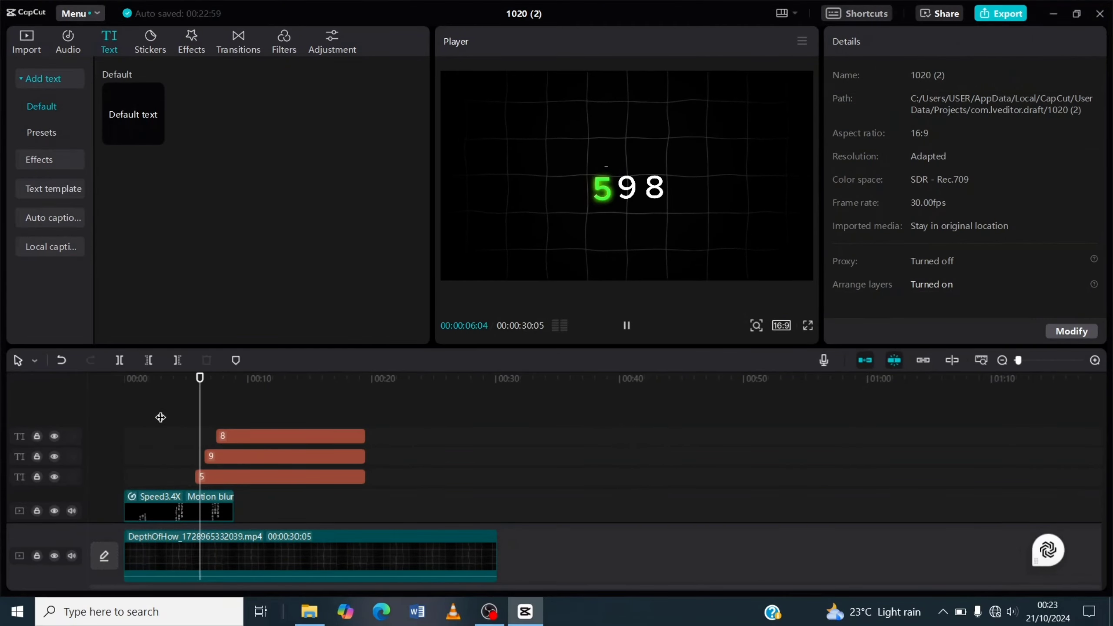
pyautogui.press('space')
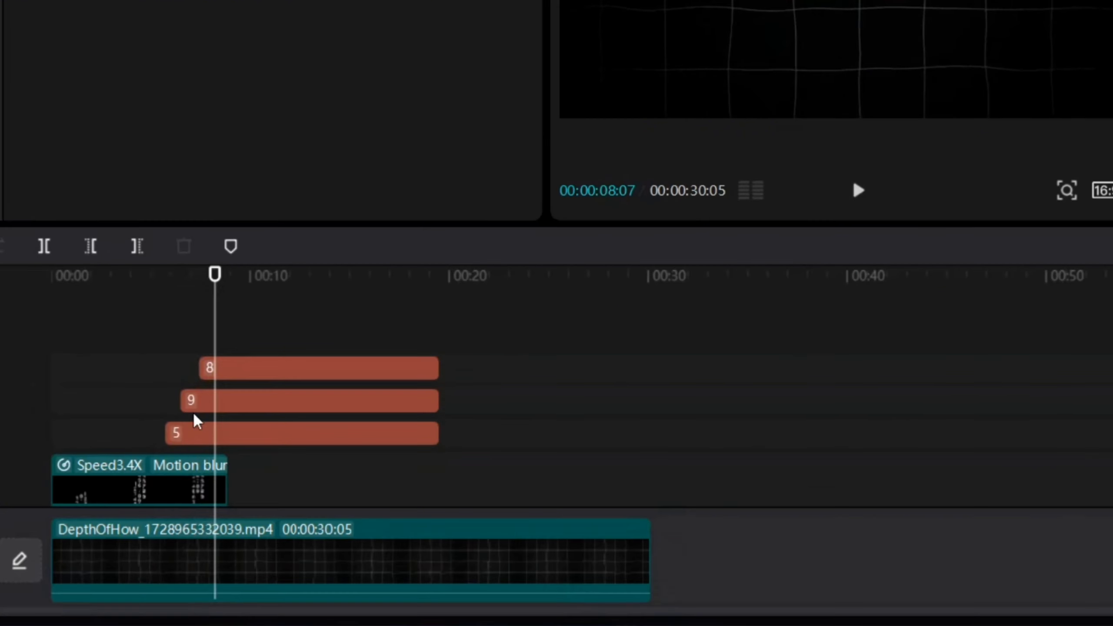
# Shift the 9 and 8 text clips slightly earlier to tighten their staggered start after the 5
pyautogui.scroll(4, 213, 463)
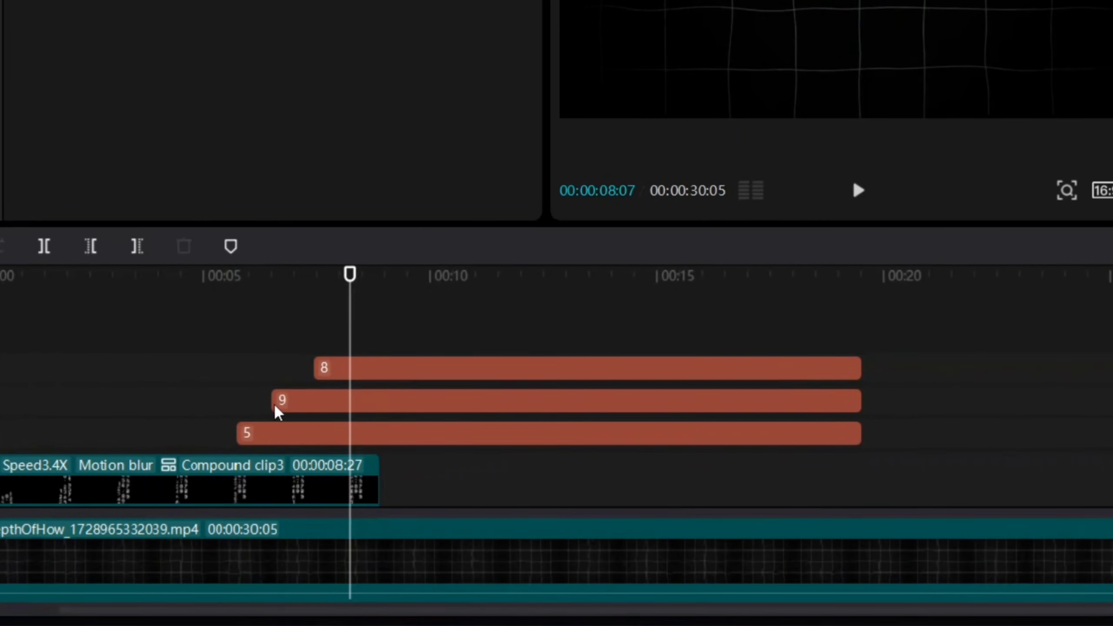
pyautogui.moveTo(278, 412); pyautogui.dragTo(259, 412)
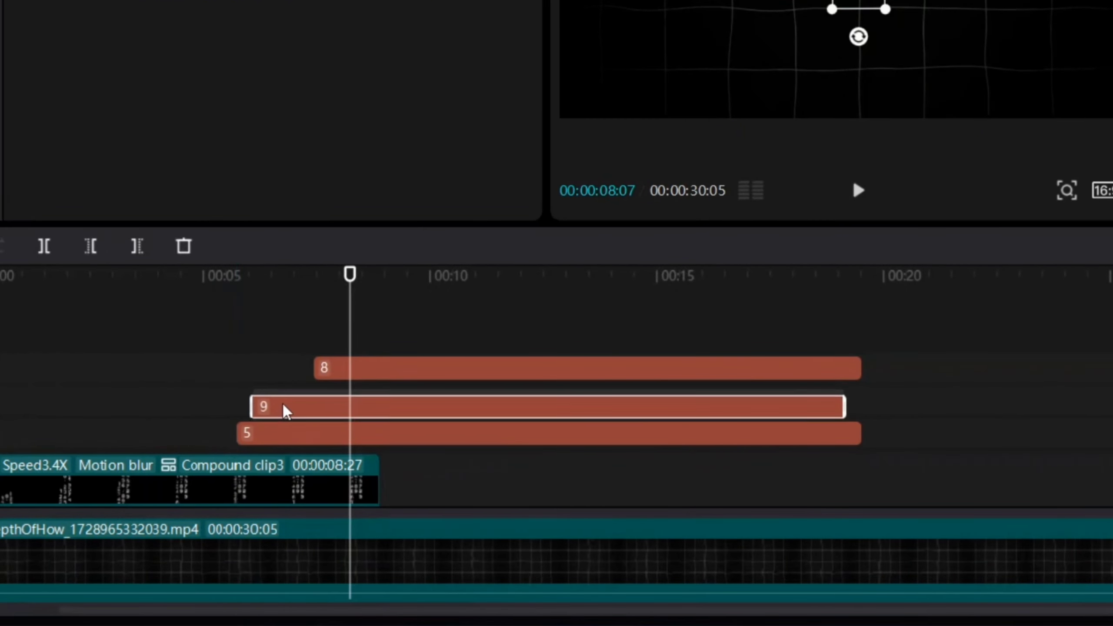
pyautogui.moveTo(350, 367); pyautogui.dragTo(305, 367)
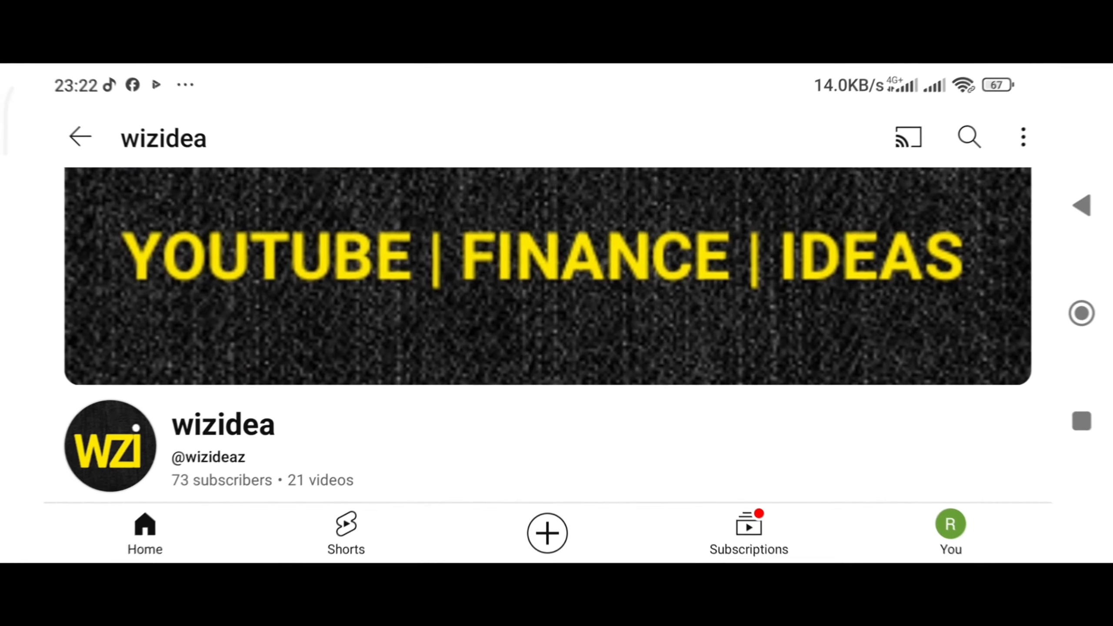
pyautogui.scroll(-10, 557, 351)
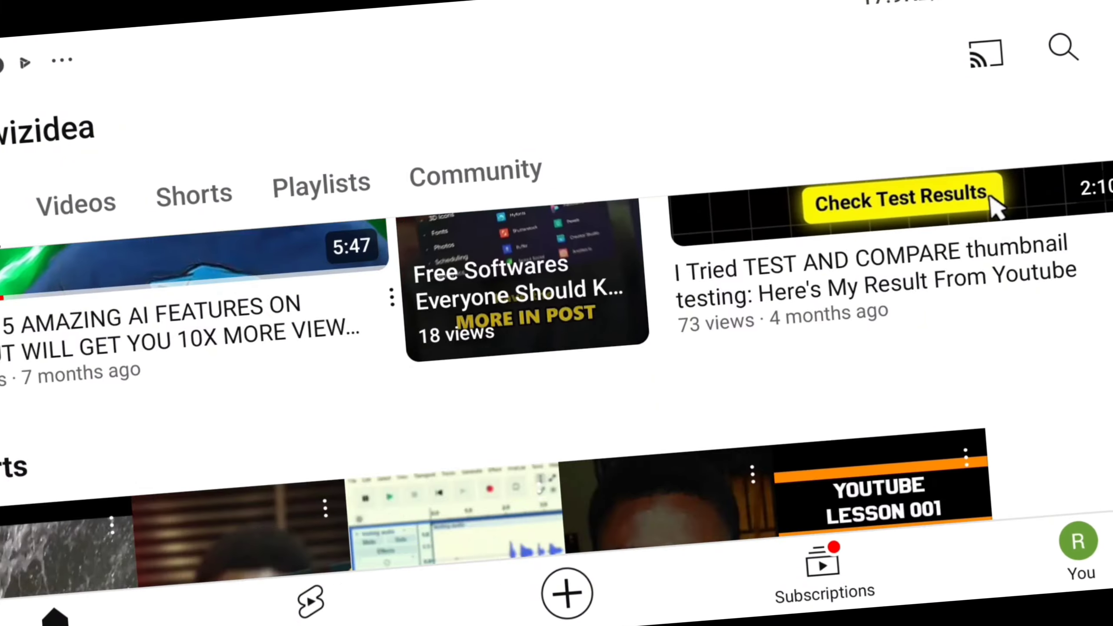
pyautogui.scroll(-10, 556, 351)
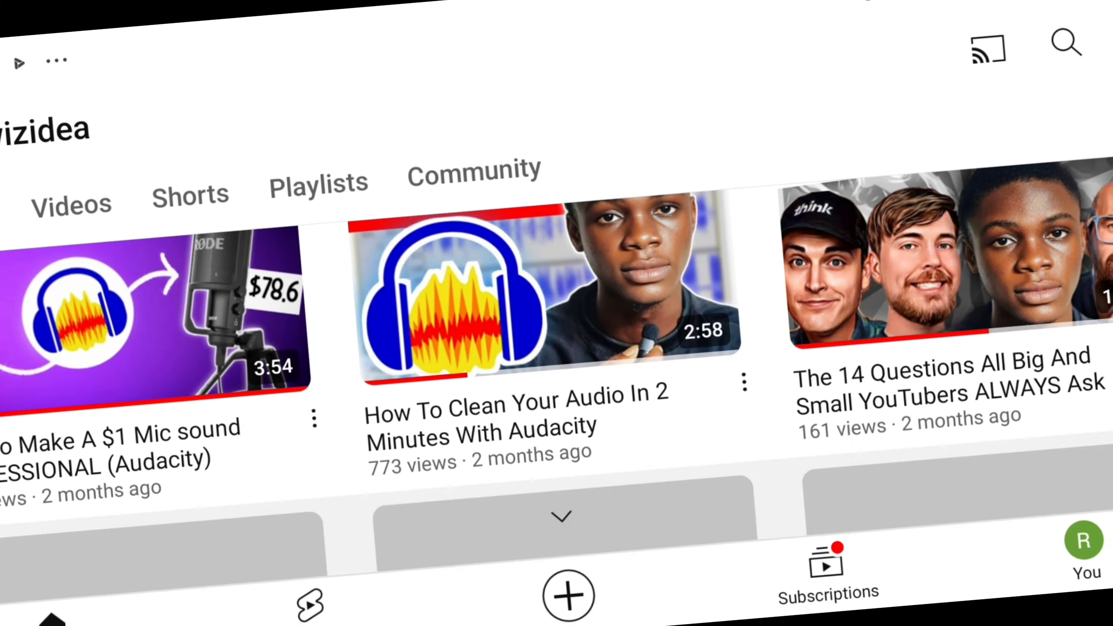
pyautogui.scroll(10, 556, 351)
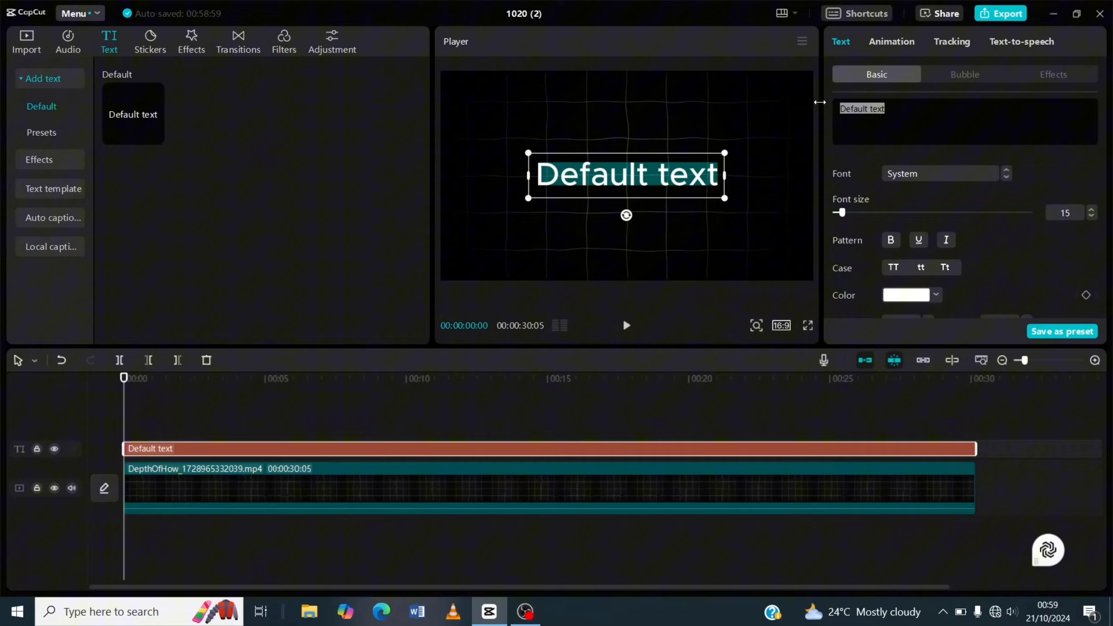
# Change the default text to O, enlarge it in the centre of the preview and set its font to Unbounded
pyautogui.write('O')
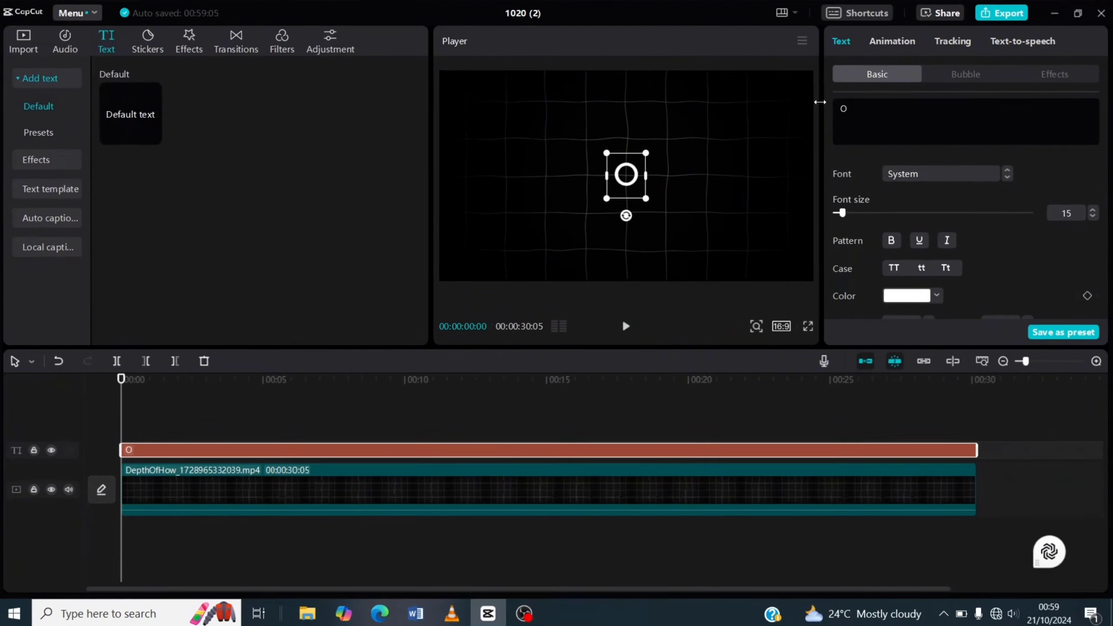
pyautogui.moveTo(647, 199); pyautogui.dragTo(833, 373)
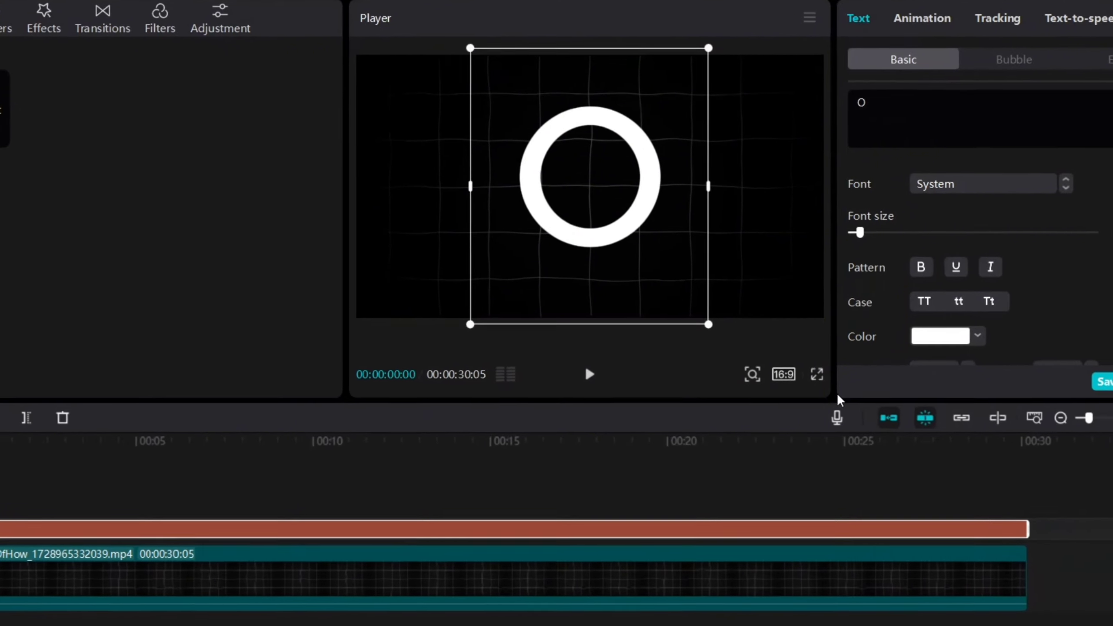
pyautogui.click(1008, 184)
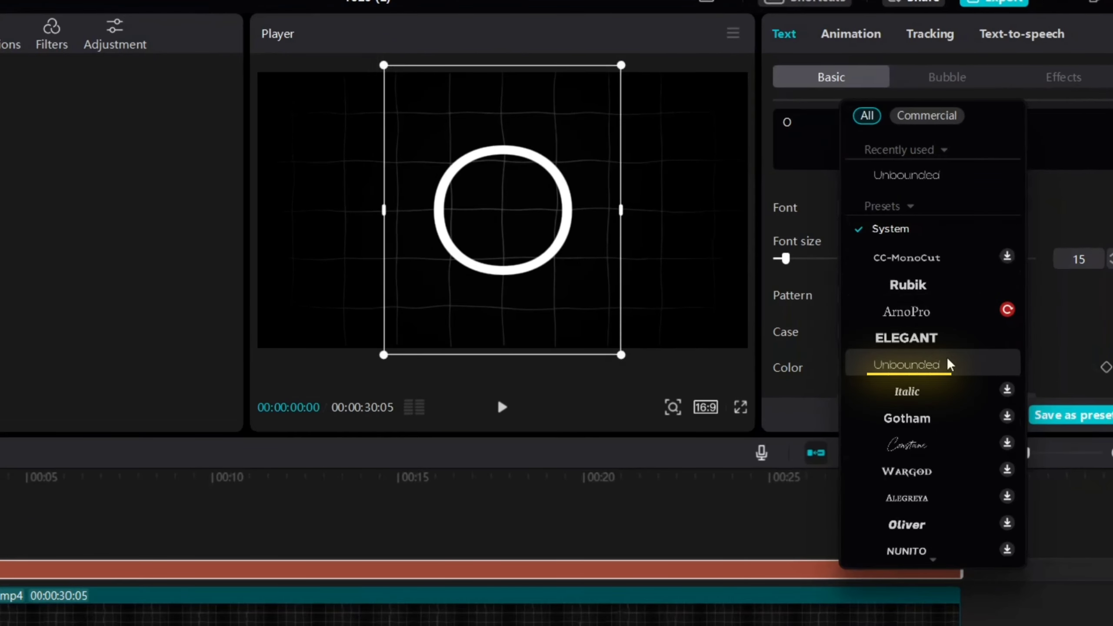
pyautogui.click(957, 292)
# Set the O's colour to orange FFA200
pyautogui.click(937, 295)
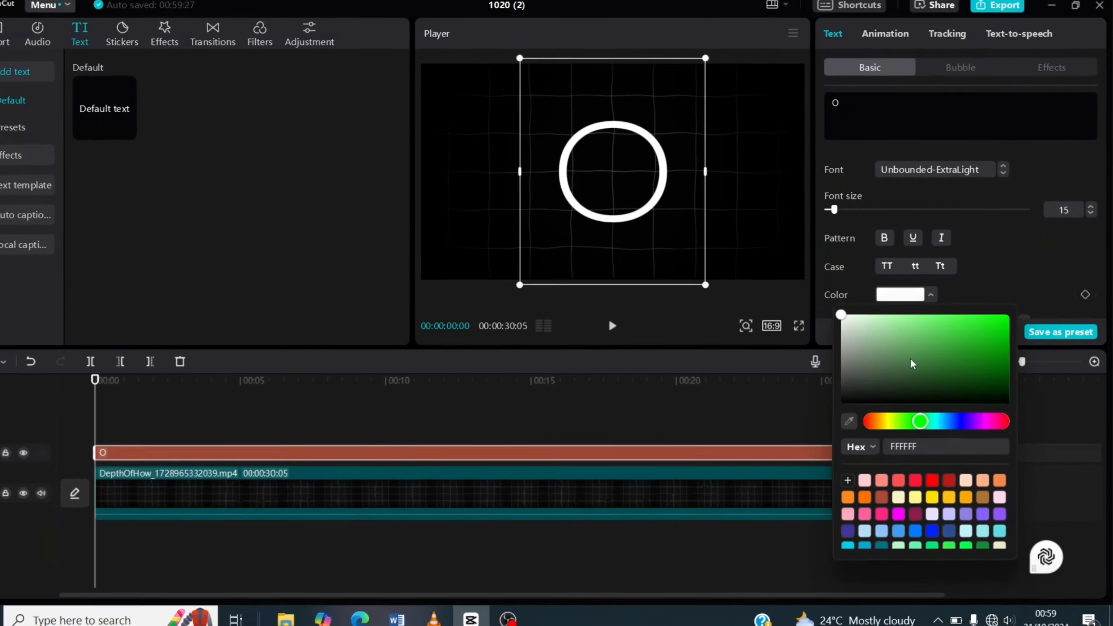
pyautogui.moveTo(920, 421); pyautogui.dragTo(887, 420)
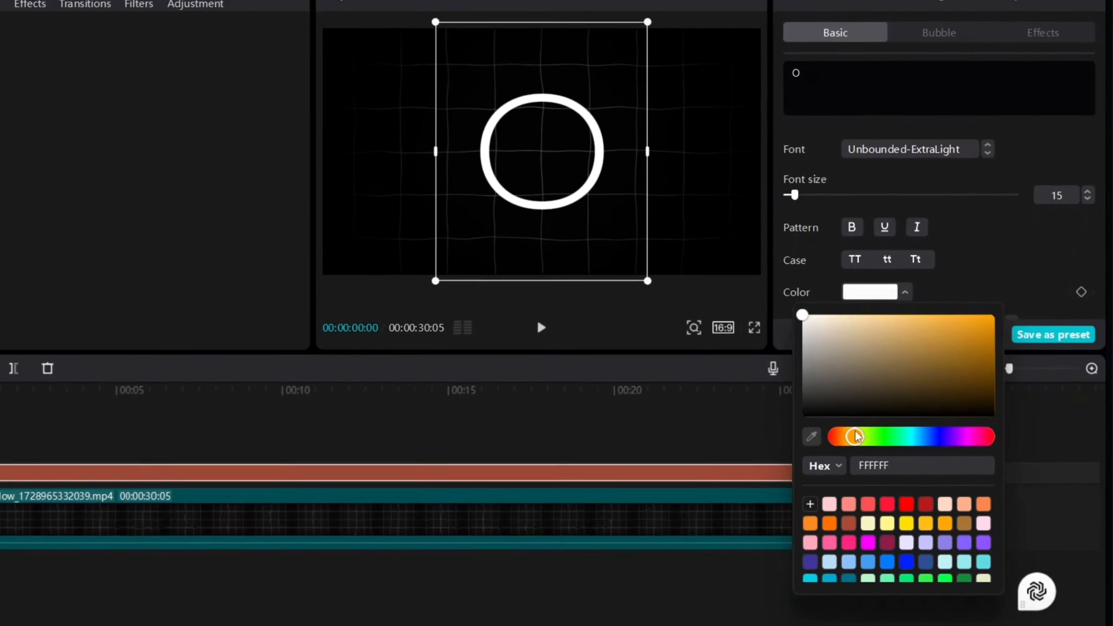
pyautogui.moveTo(966, 330); pyautogui.dragTo(994, 315)
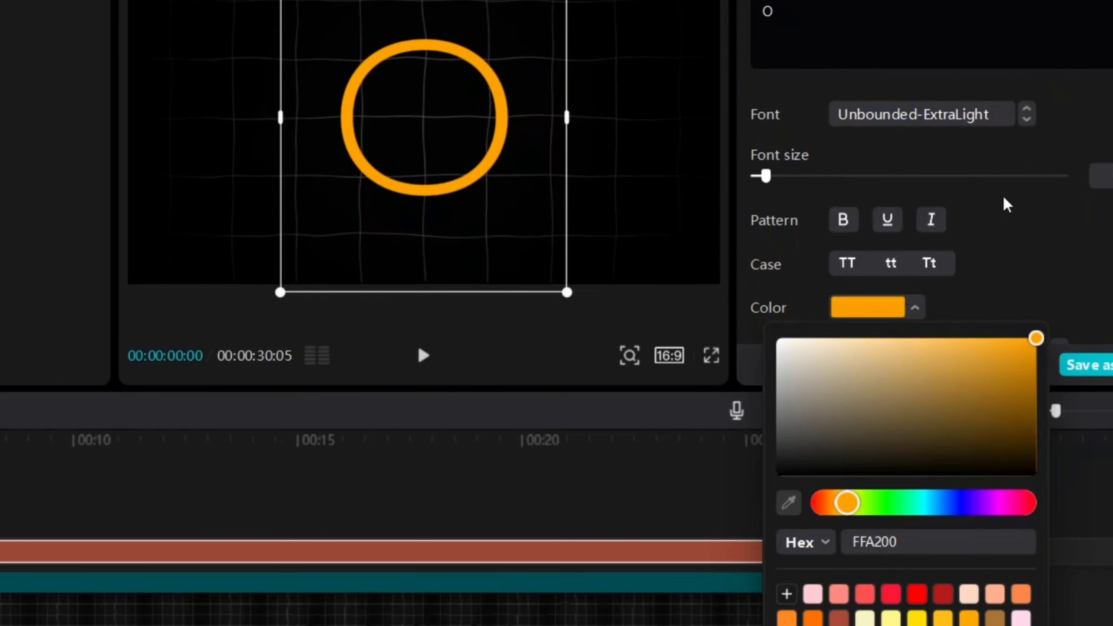
# Apply the Clock wipe entrance animation to the O with a 30.2 s duration and preview it
pyautogui.click(840, 38)
pyautogui.scroll(-10, 831, 416)
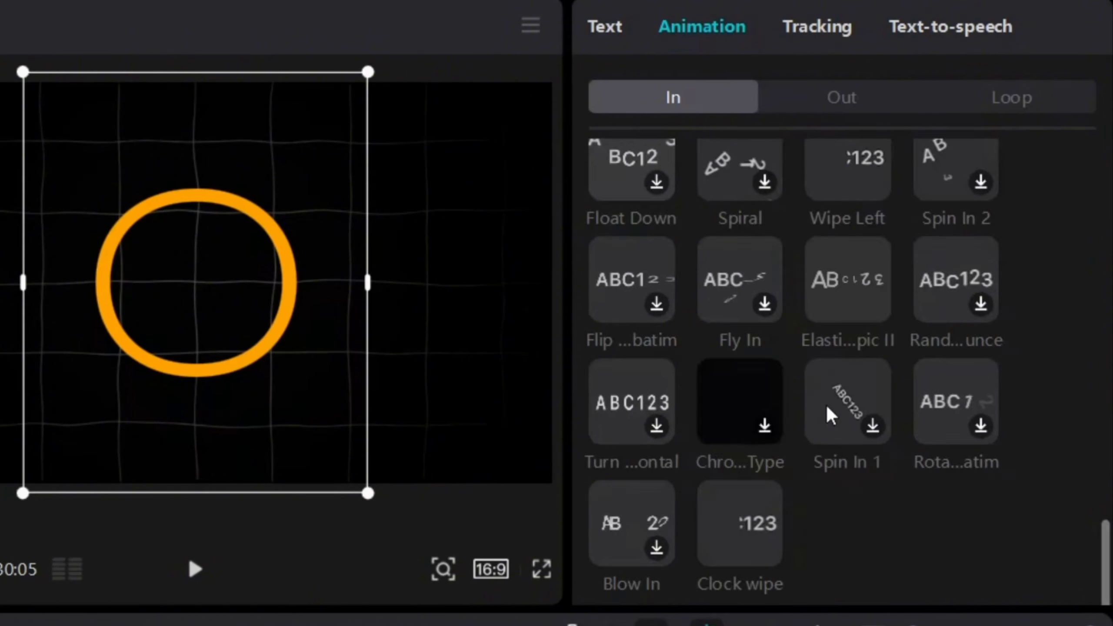
pyautogui.click(720, 548)
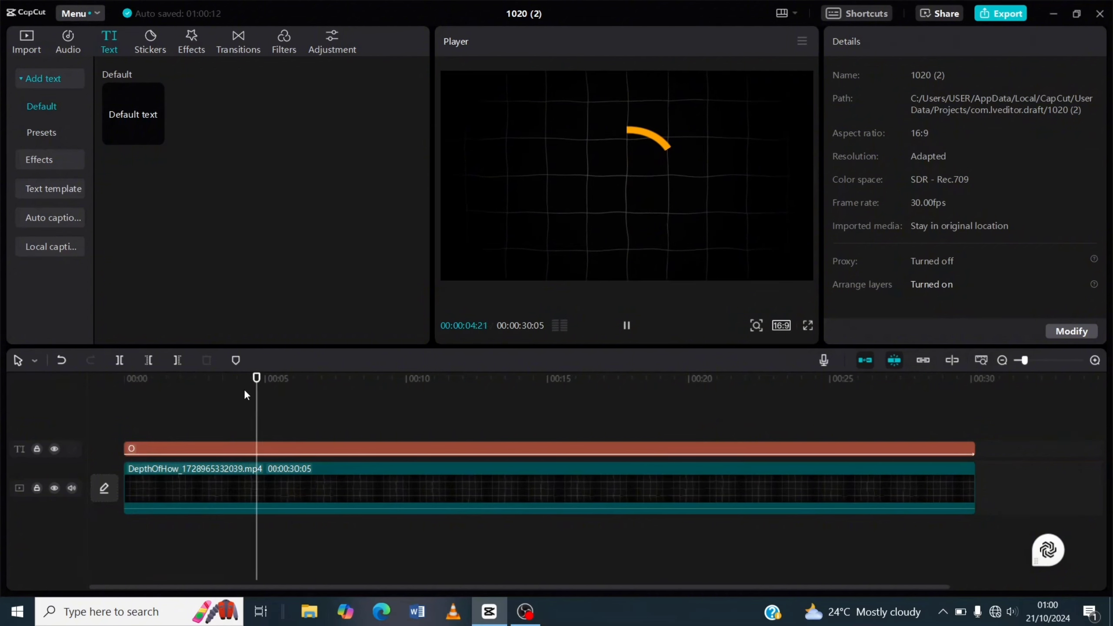
pyautogui.moveTo(271, 391); pyautogui.dragTo(466, 422)
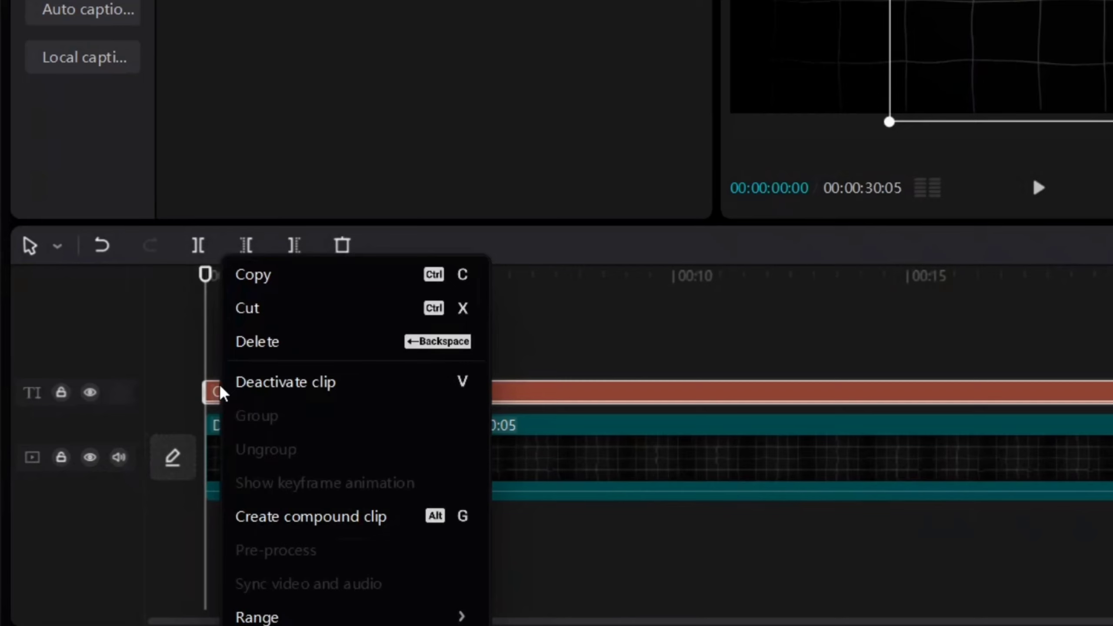
# Duplicate the animated O text clip onto a new track directly above, starting at 00:00:00:00
pyautogui.click(195, 382)
pyautogui.rightClick(287, 333)
pyautogui.click(304, 348)
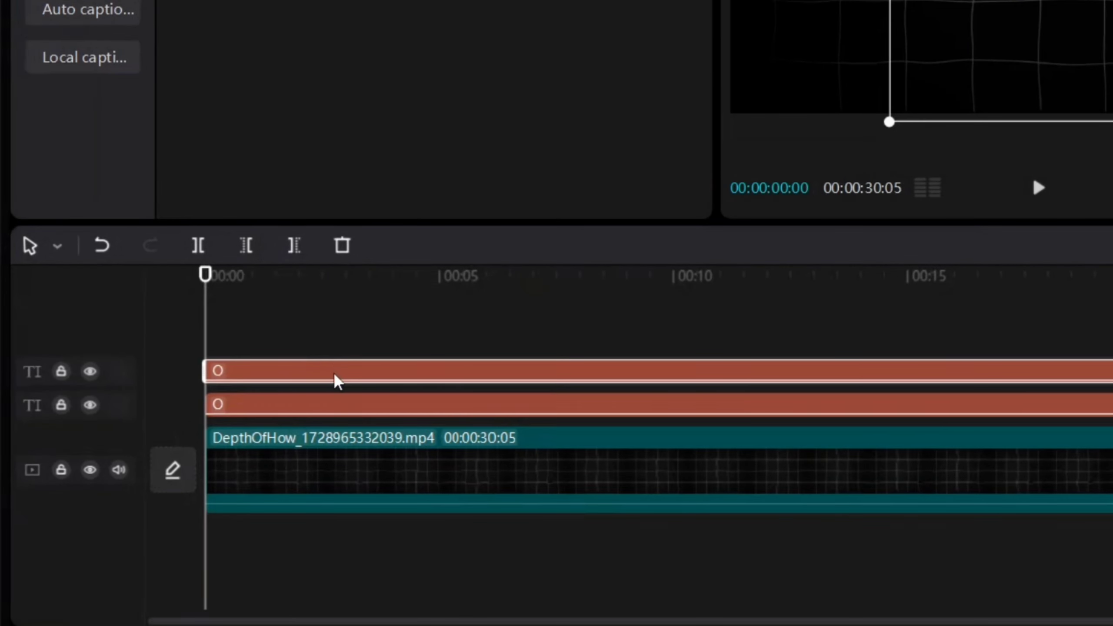
# Remove the entrance animation from the upper O and shrink the lower animated O to fit inside it
pyautogui.click(910, 39)
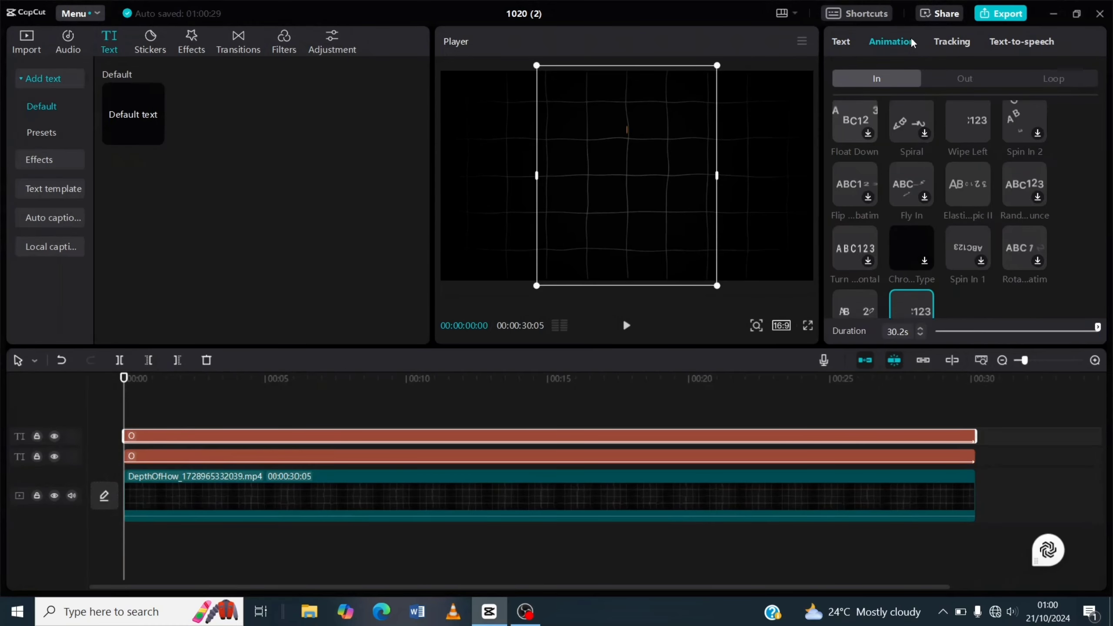
pyautogui.scroll(5, 904, 134)
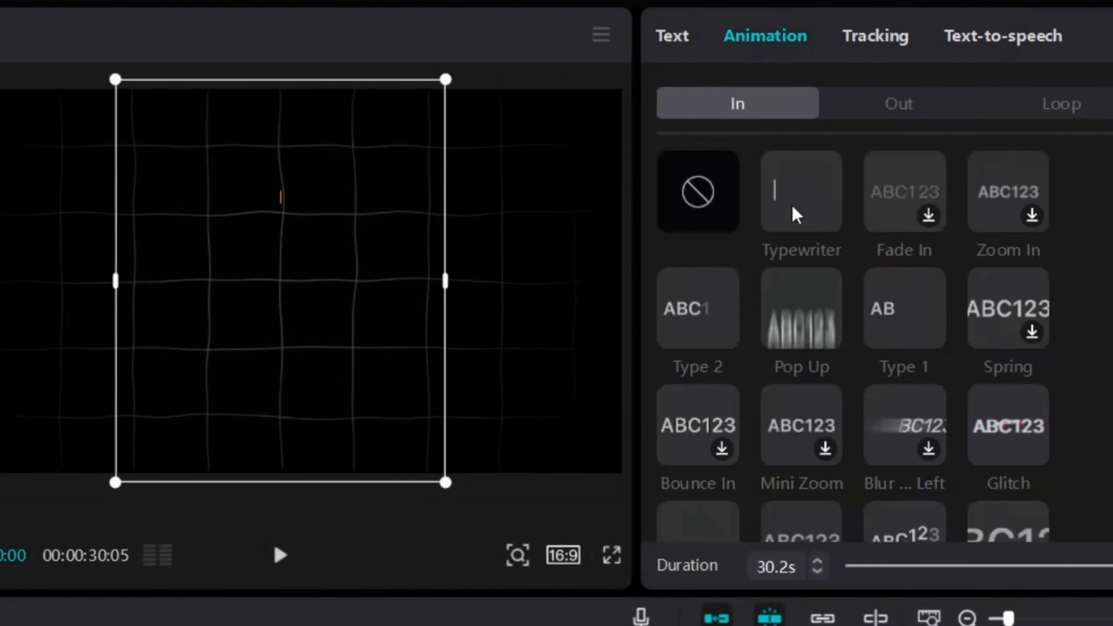
pyautogui.click(866, 127)
pyautogui.moveTo(445, 483); pyautogui.dragTo(424, 456)
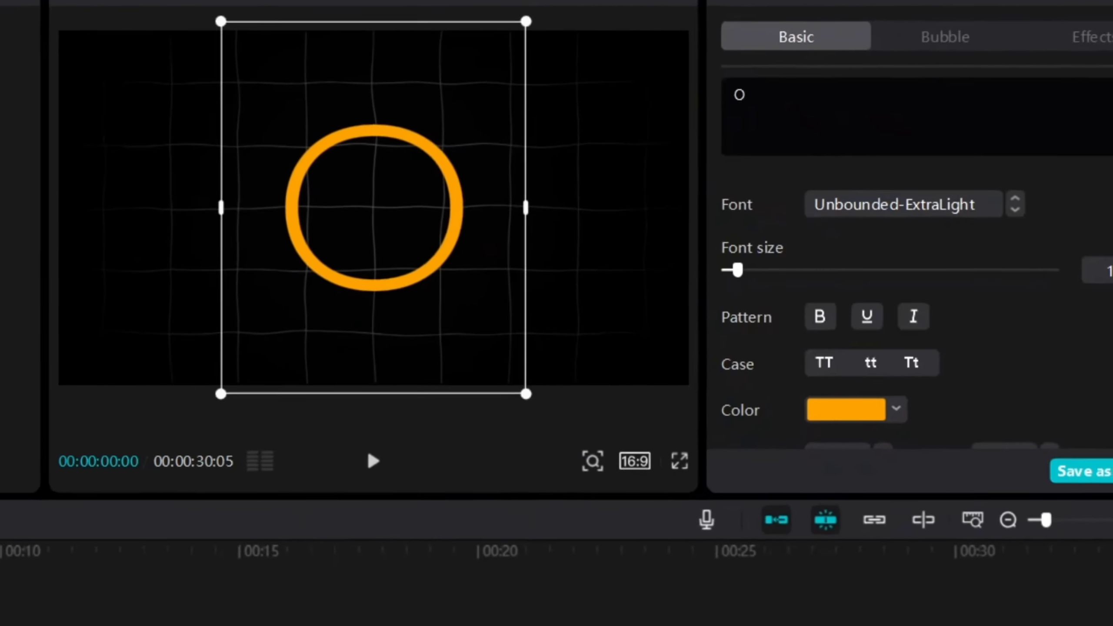
pyautogui.moveTo(575, 313); pyautogui.dragTo(549, 279)
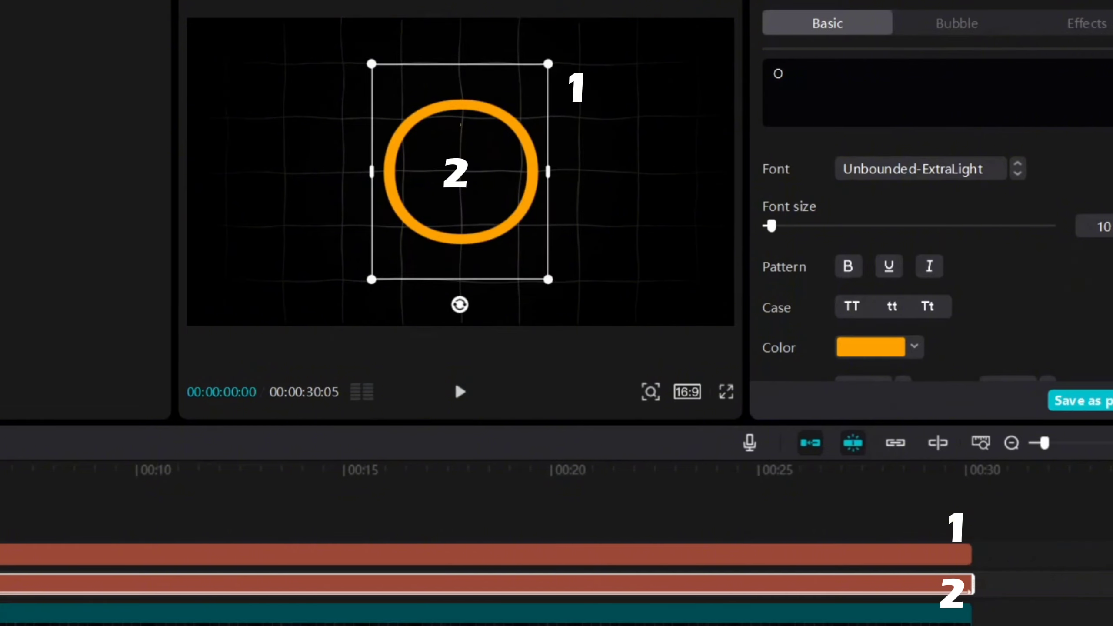
# Set the upper, outer O's colour to white
pyautogui.click(211, 512)
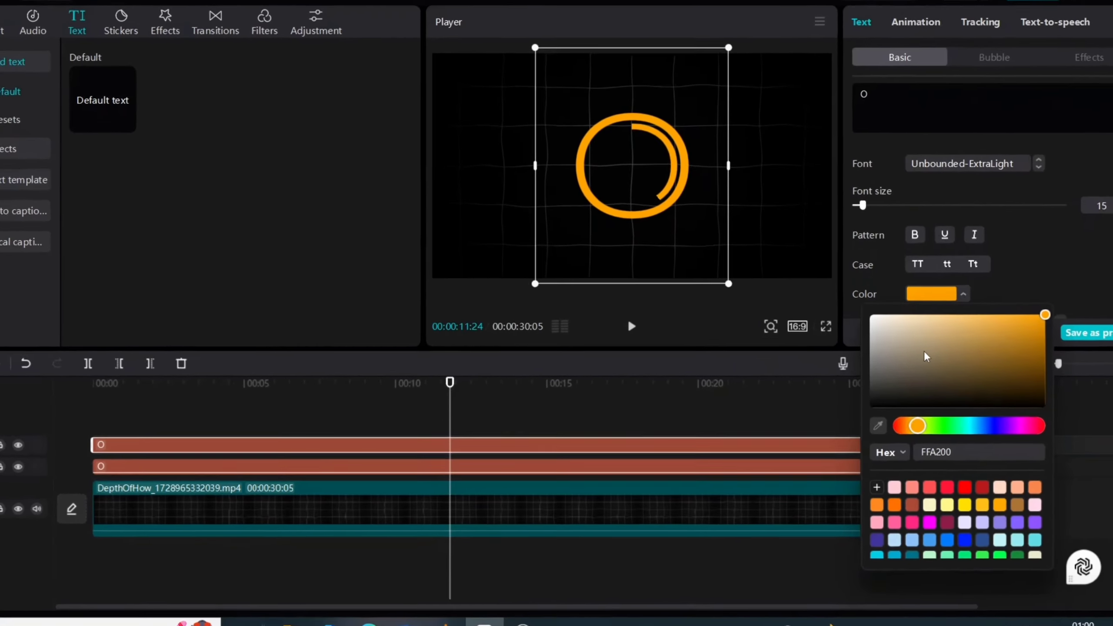
pyautogui.moveTo(926, 356); pyautogui.dragTo(871, 315)
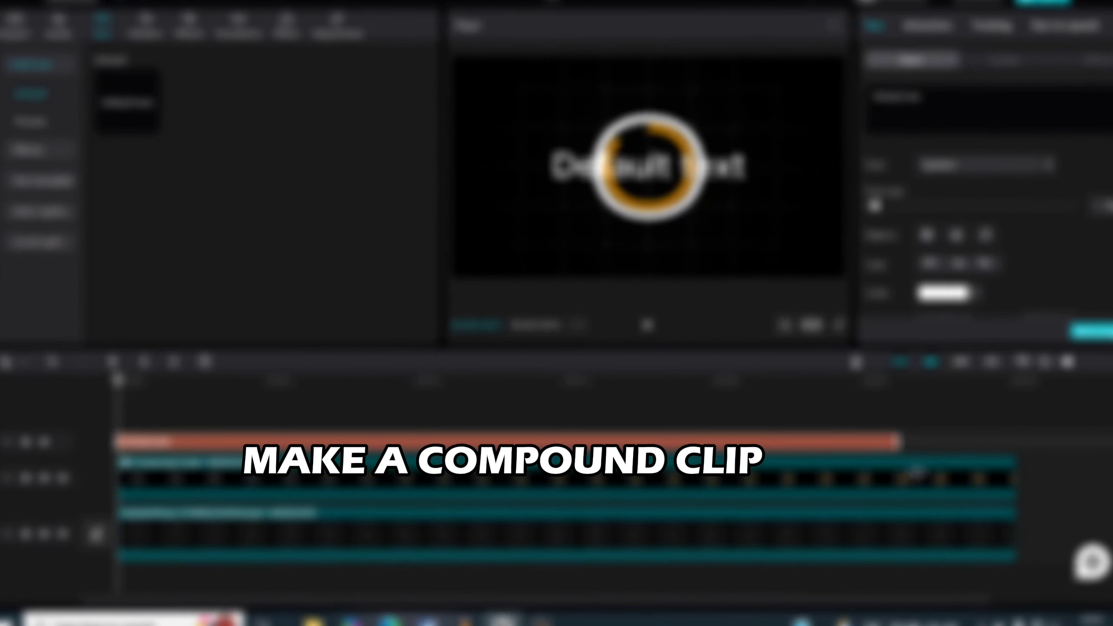
# Change the new default text above the compound clip to 1
pyautogui.tripleClick(912, 87)
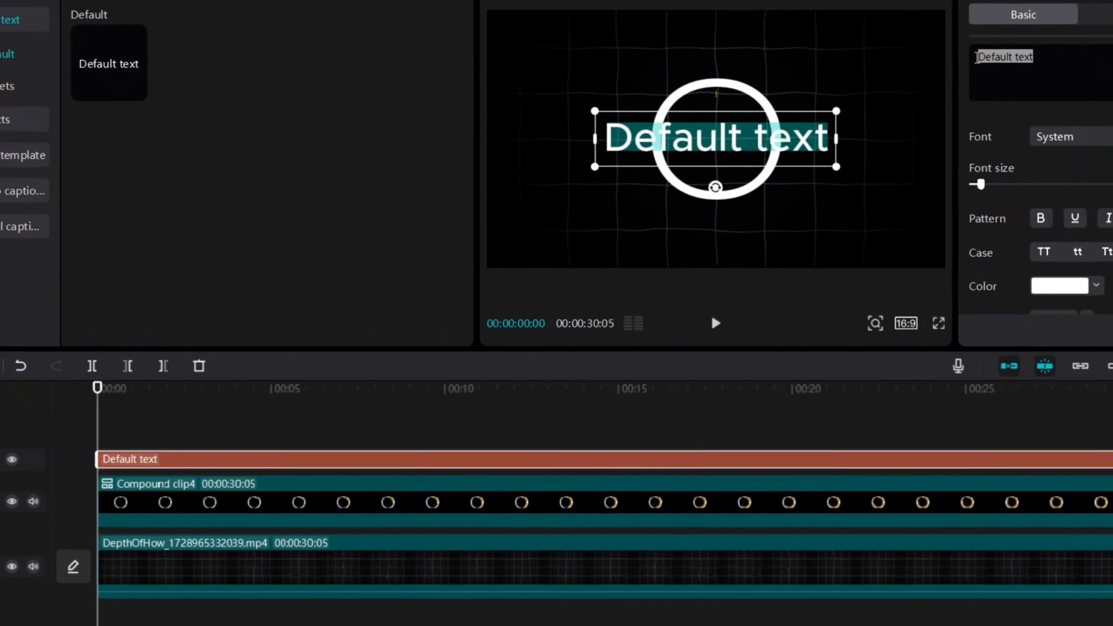
pyautogui.write('1')
pyautogui.click(150, 446)
pyautogui.click(165, 466)
pyautogui.hotkey('ctrl', 'v')
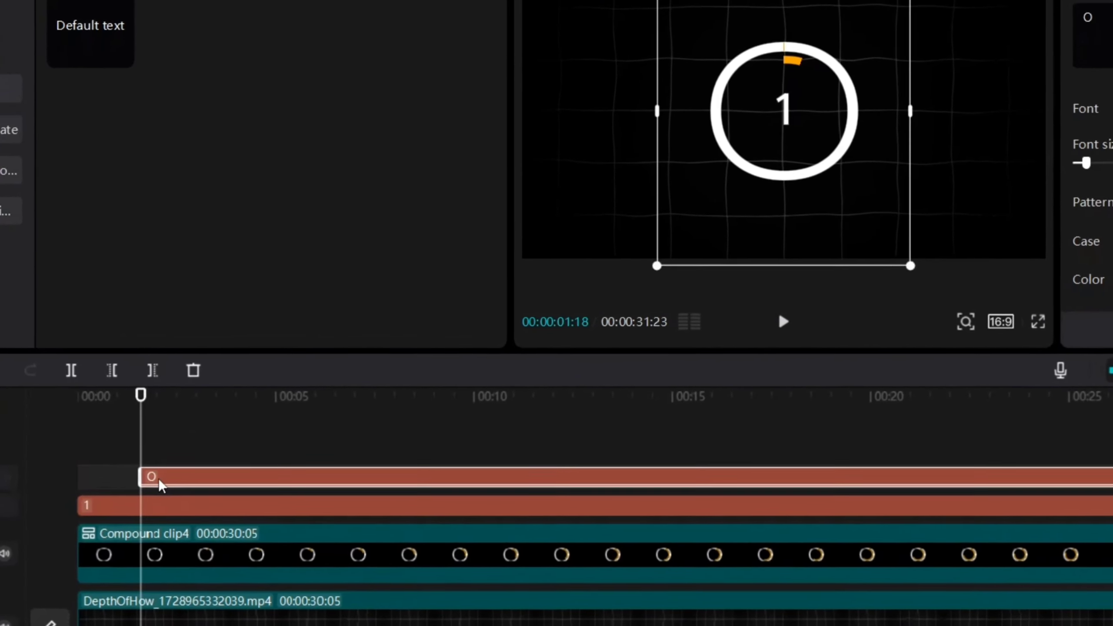
pyautogui.press('Delete')
# Split the 1 text clip at 00:00:01:18 and change the second part's text to 2
pyautogui.click(166, 466)
pyautogui.hotkey('ctrl', 'b')
pyautogui.press('BackSpace')
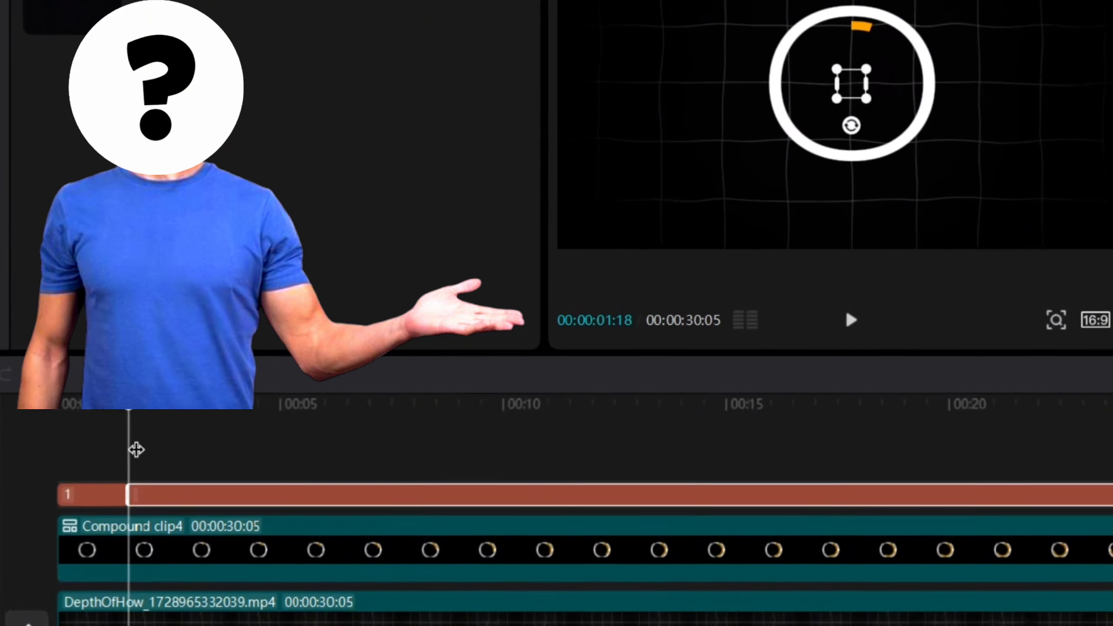
pyautogui.write('2')
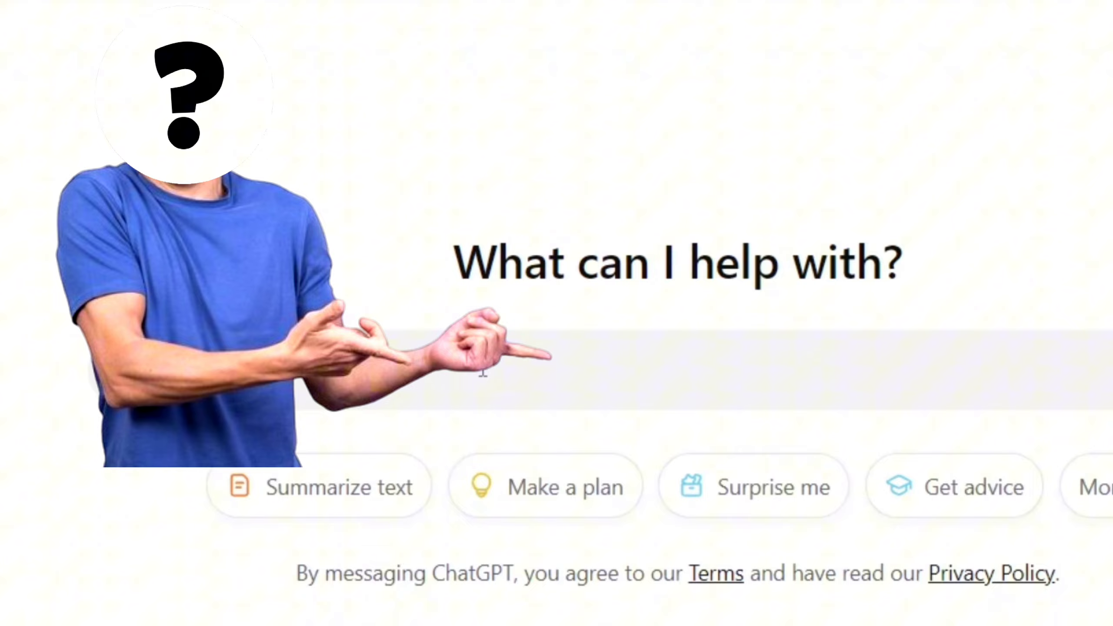
# Switch to ChatGPT and write a prompt to create an SRT file for a 12 seconds countdown
pyautogui.write('create an')
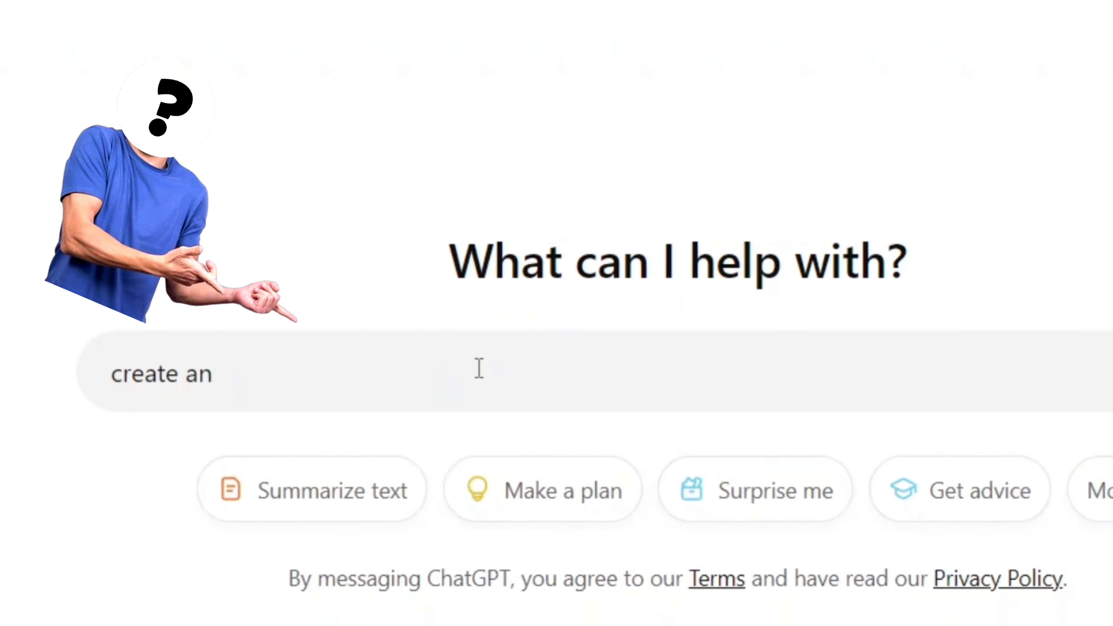
pyautogui.write(' SRT file forr 12 seconds')
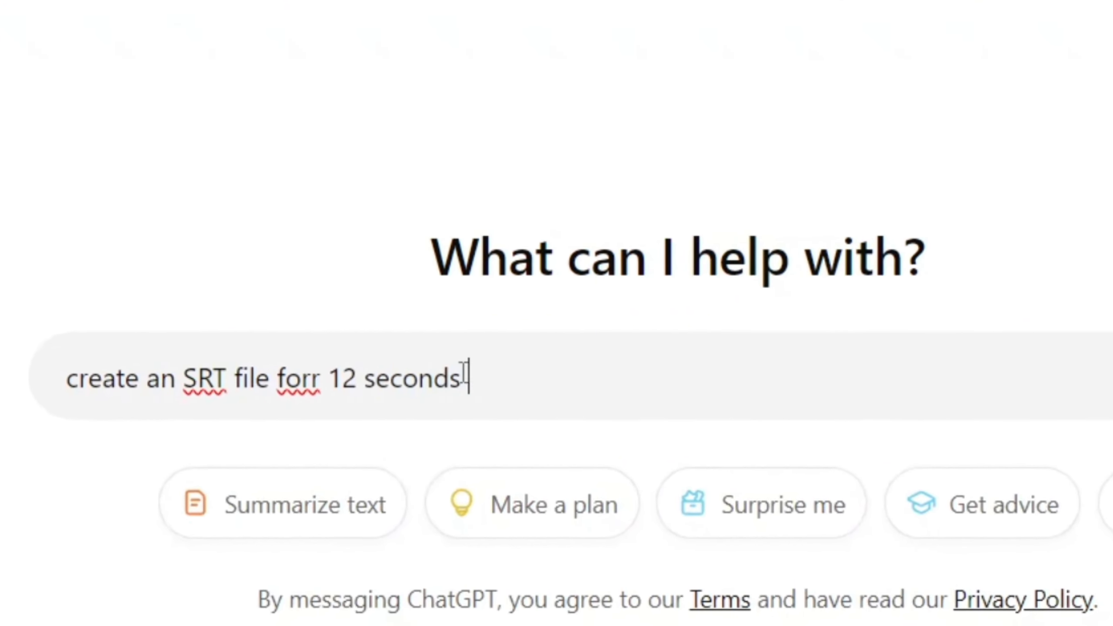
pyautogui.write(' countdown')
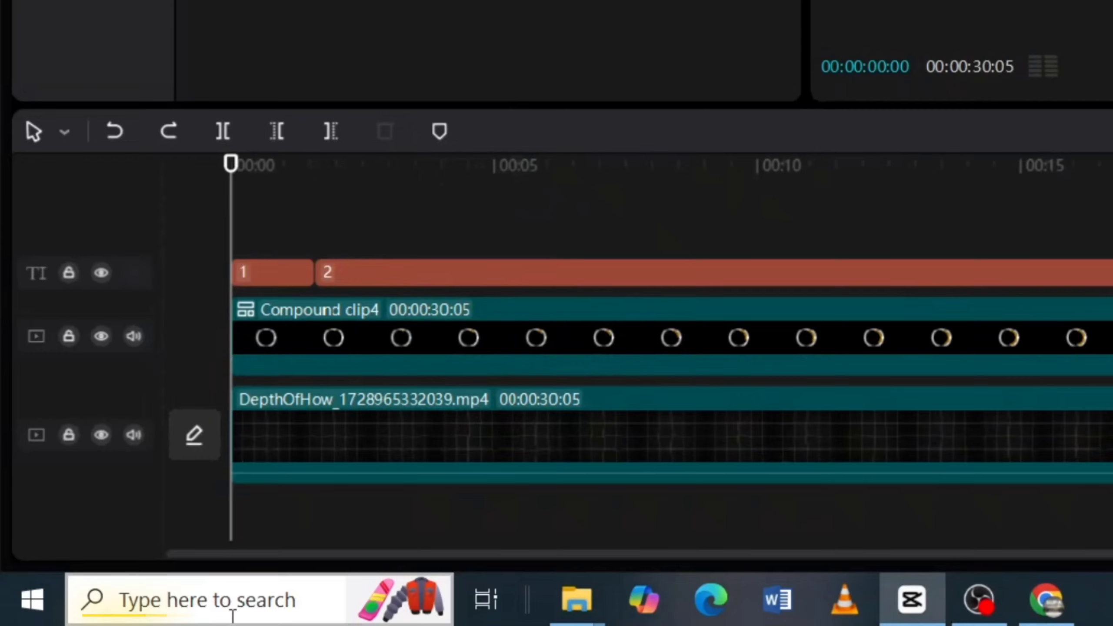
# Open Notepad and paste the generated 12-second countdown SRT text into a new document
pyautogui.click(175, 598)
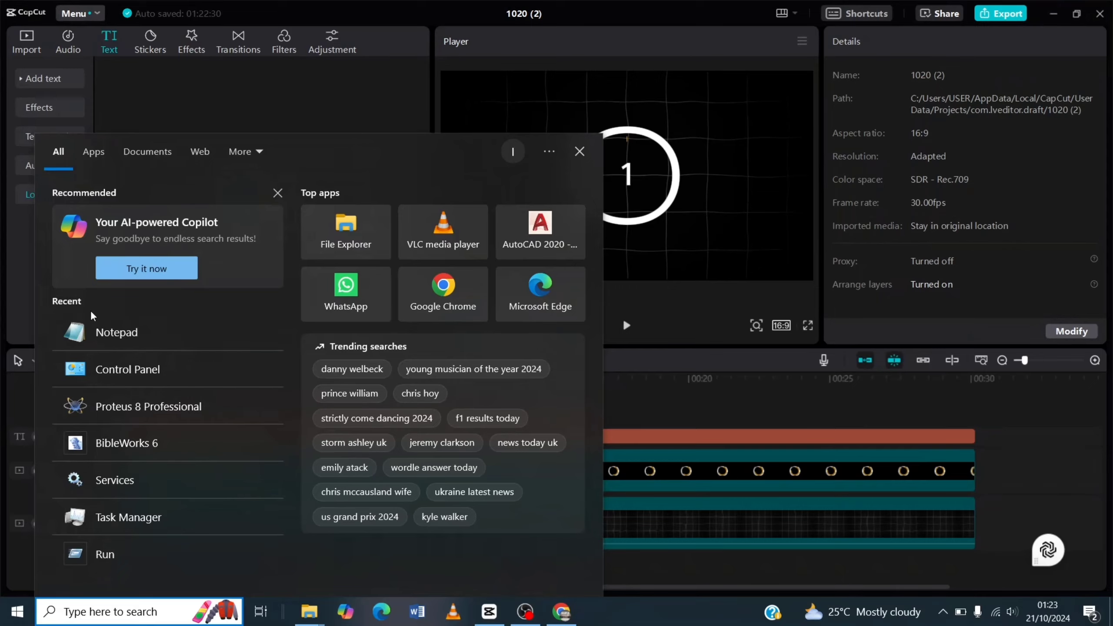
pyautogui.click(109, 258)
pyautogui.rightClick(289, 298)
pyautogui.click(318, 351)
# Save the Notepad document in the Pictures folder as 12SECONDSCOUNTDOWN.SRT
pyautogui.click(207, 271)
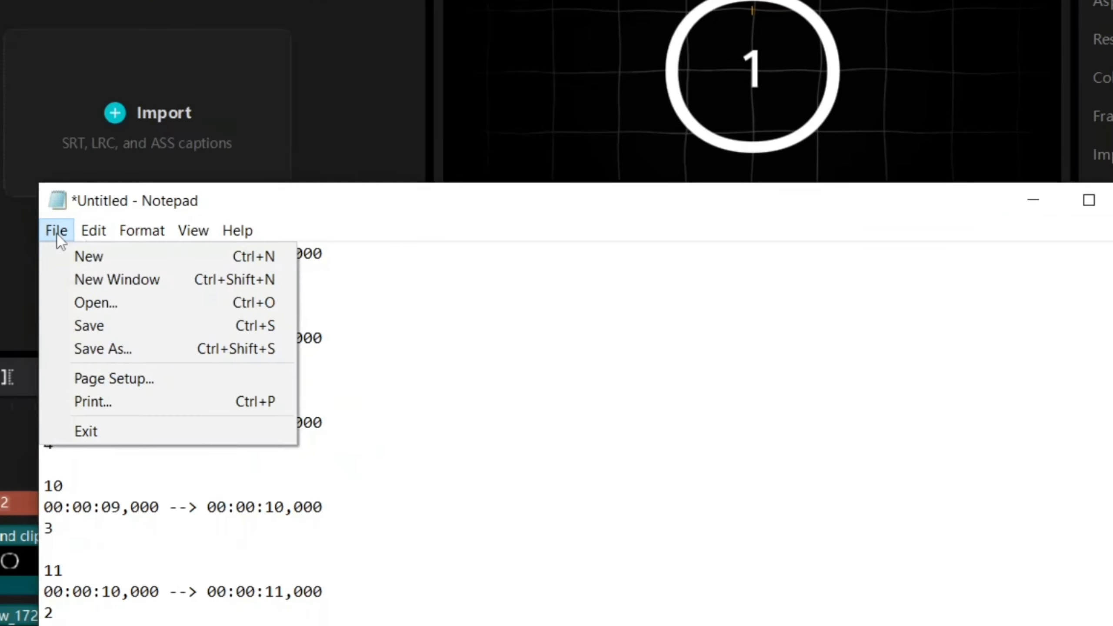
pyautogui.click(113, 349)
pyautogui.write('12SECONDSCOUNTDOWN.SR')
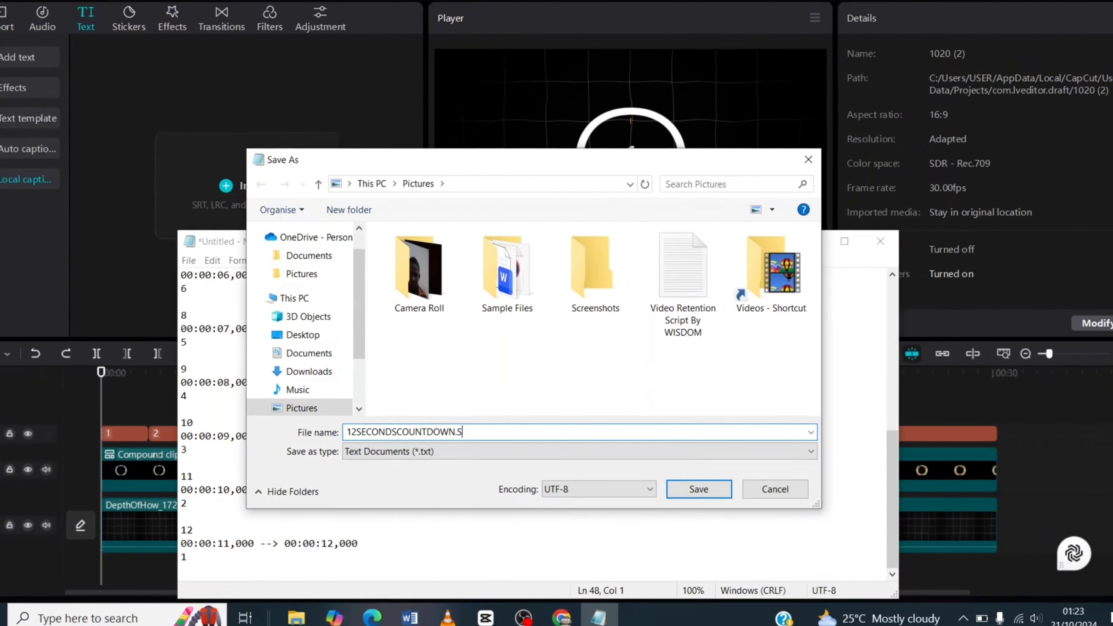
pyautogui.write('T')
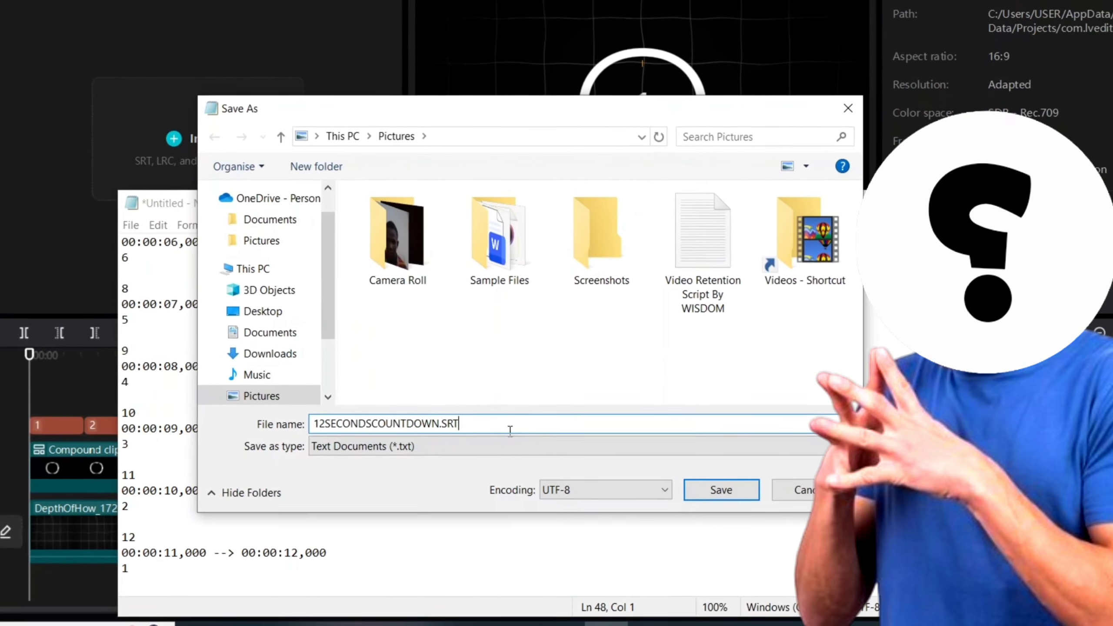
pyautogui.click(727, 490)
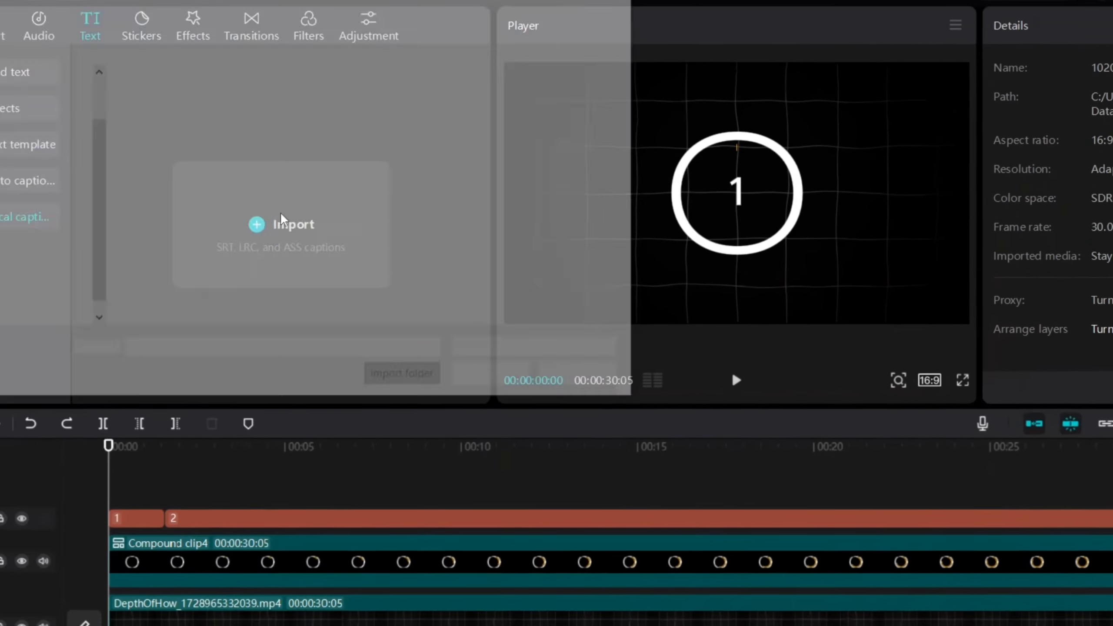
# Import the 1.SRT caption file from Pictures into CapCut and place its captions on a new top track at 00:00:00:00
pyautogui.click(281, 223)
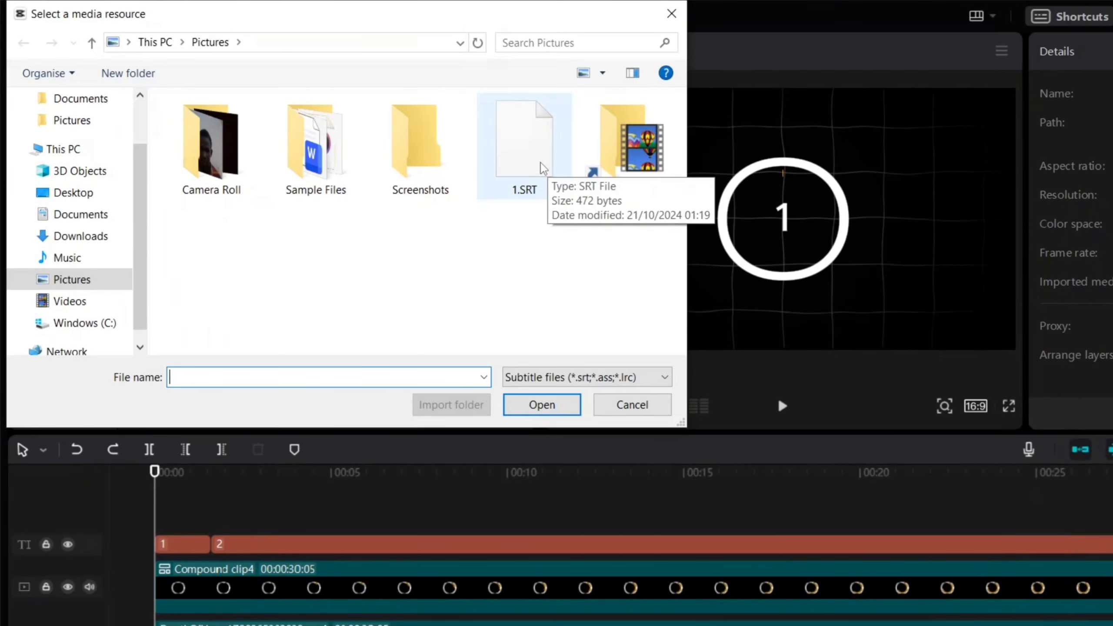
pyautogui.click(519, 411)
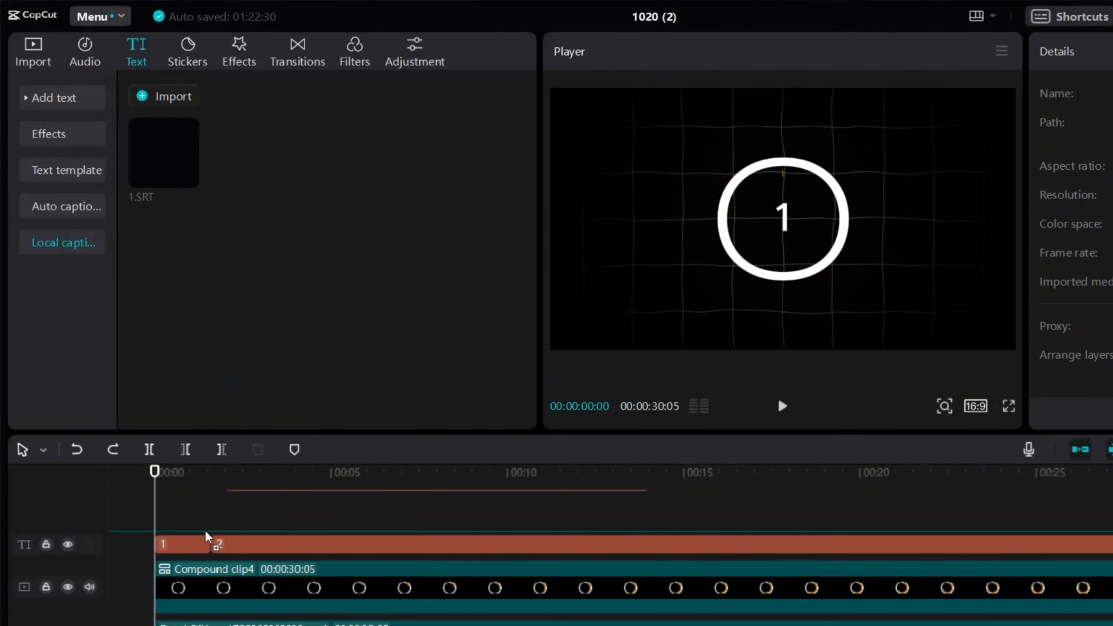
pyautogui.moveTo(157, 561); pyautogui.dragTo(158, 563)
# Delete the manually made 1 and 2 text clips beneath the countdown captions
pyautogui.rightClick(198, 569)
pyautogui.click(210, 523)
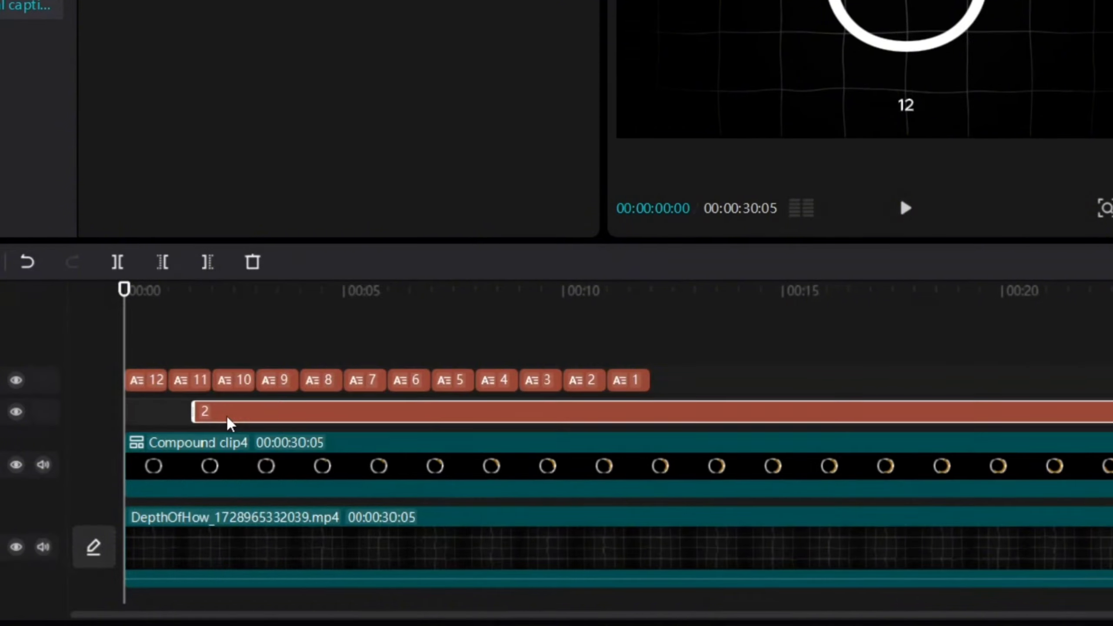
pyautogui.rightClick(240, 570)
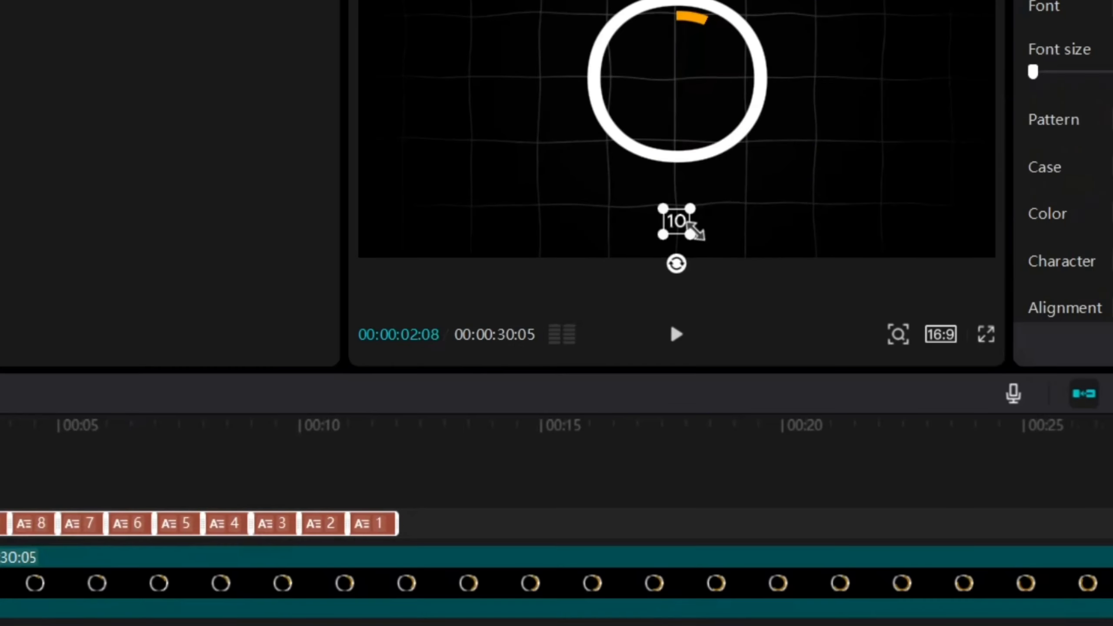
# Enlarge all the countdown captions, centre them inside the white ring and play back the countdown
pyautogui.moveTo(697, 237); pyautogui.dragTo(736, 278)
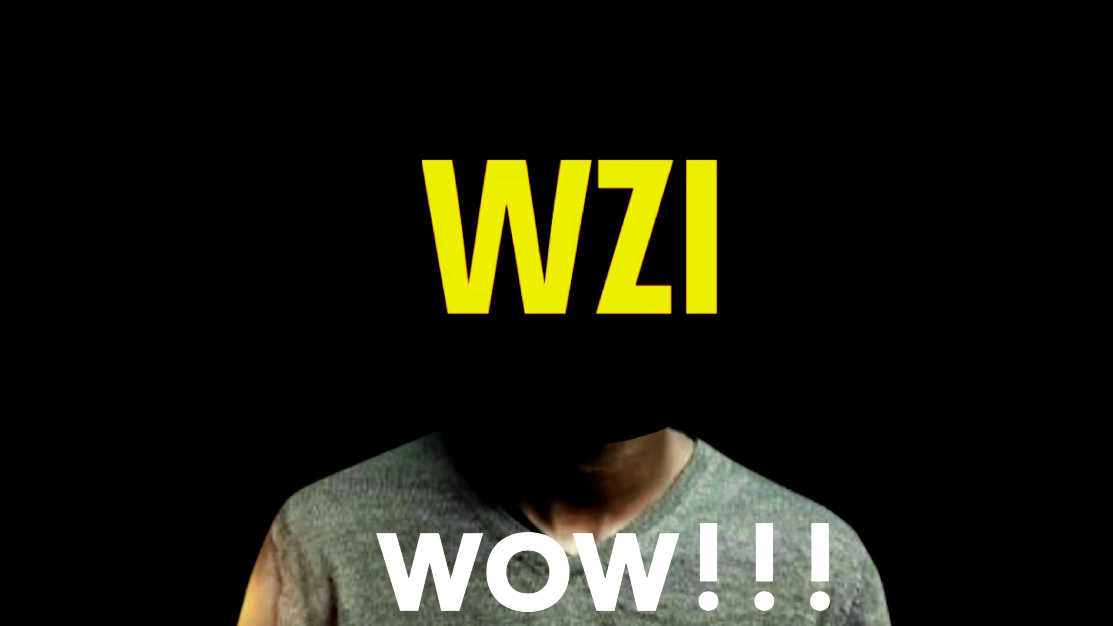
pyautogui.moveTo(677, 250); pyautogui.dragTo(673, 103)
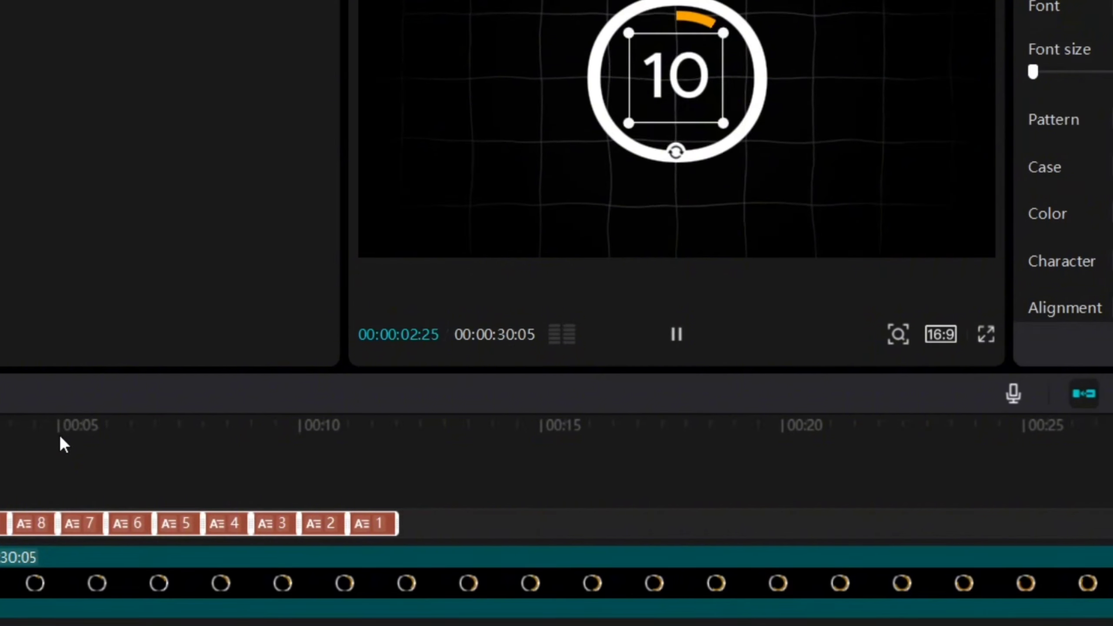